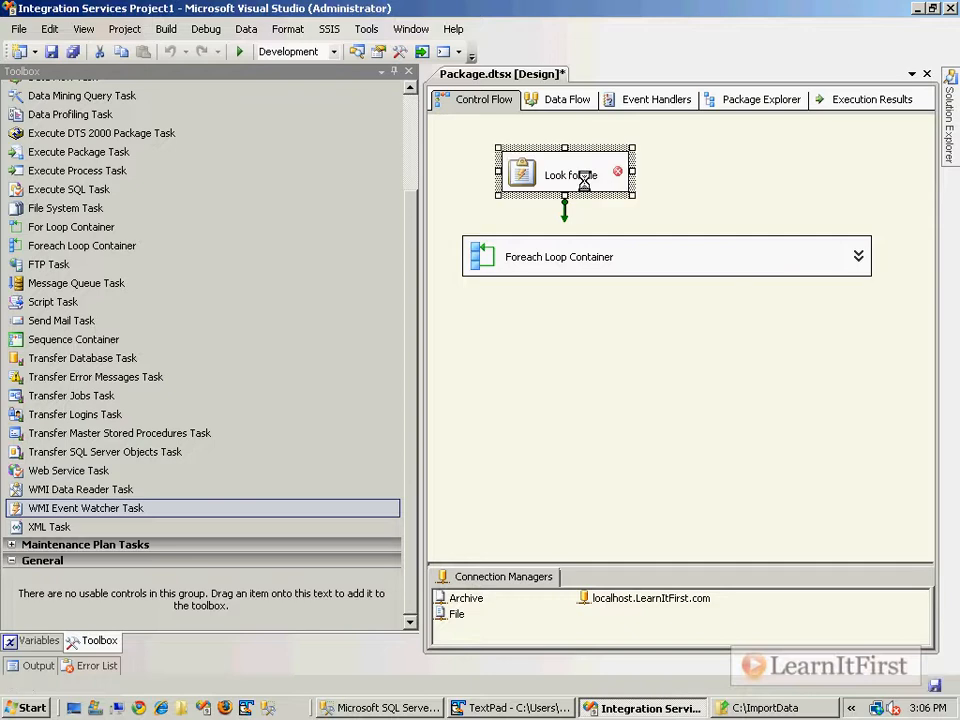
Connect the Look for file task to the Foreach Loop Container with a precedence constraint
left_click_drag(566, 215, 552, 262)
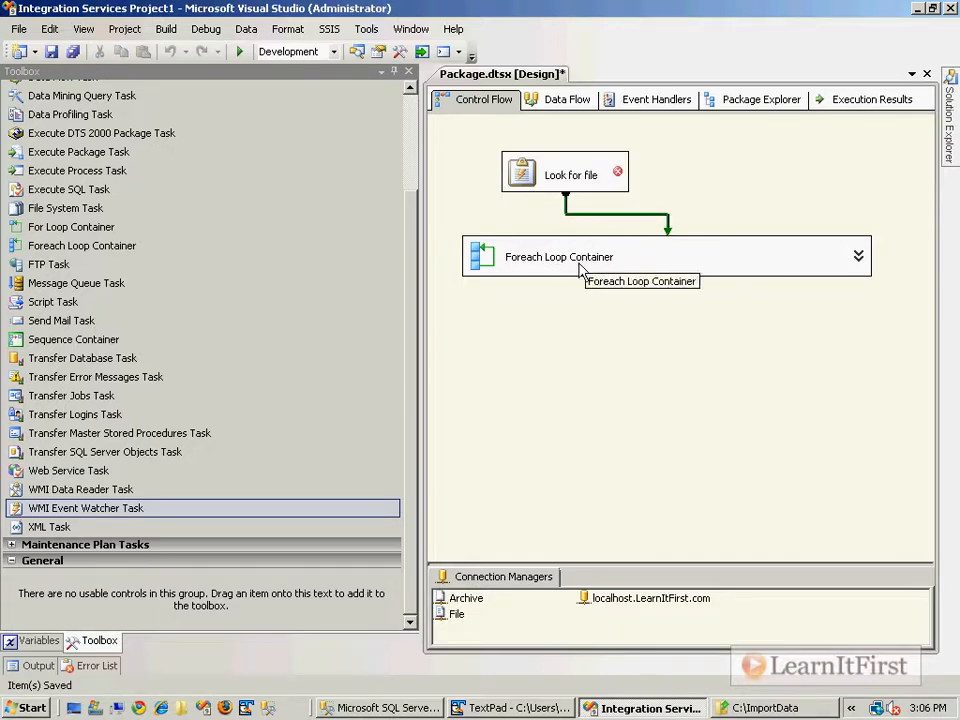
left_click(845, 264)
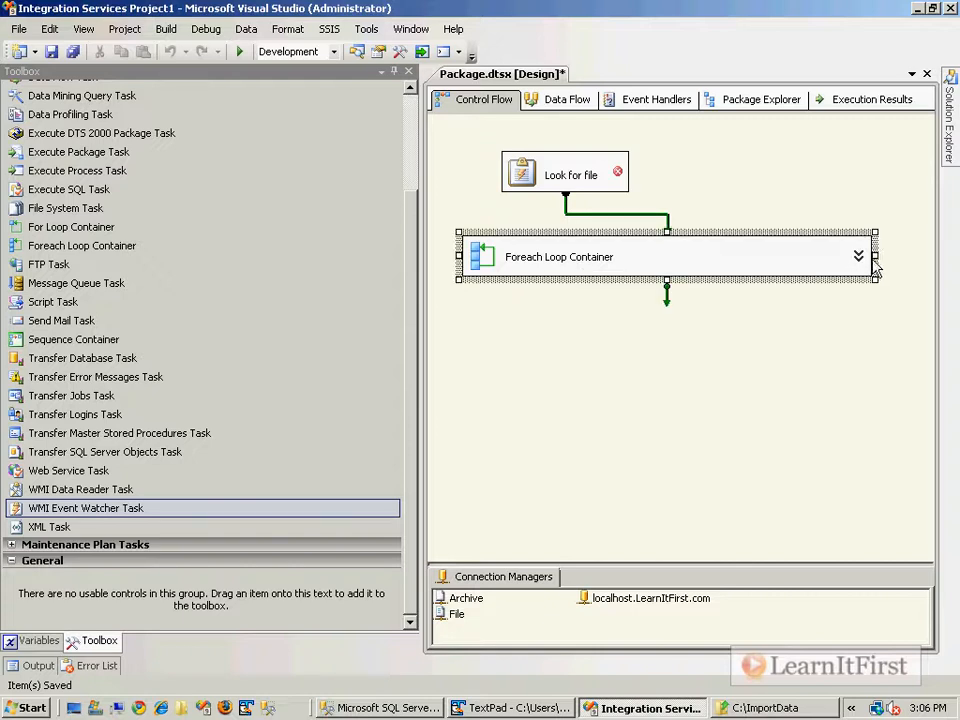
Make room beside the Foreach Loop Container, add a Send Mail Task, and link Look for file to it with a Failure constraint
left_click_drag(619, 252, 699, 252)
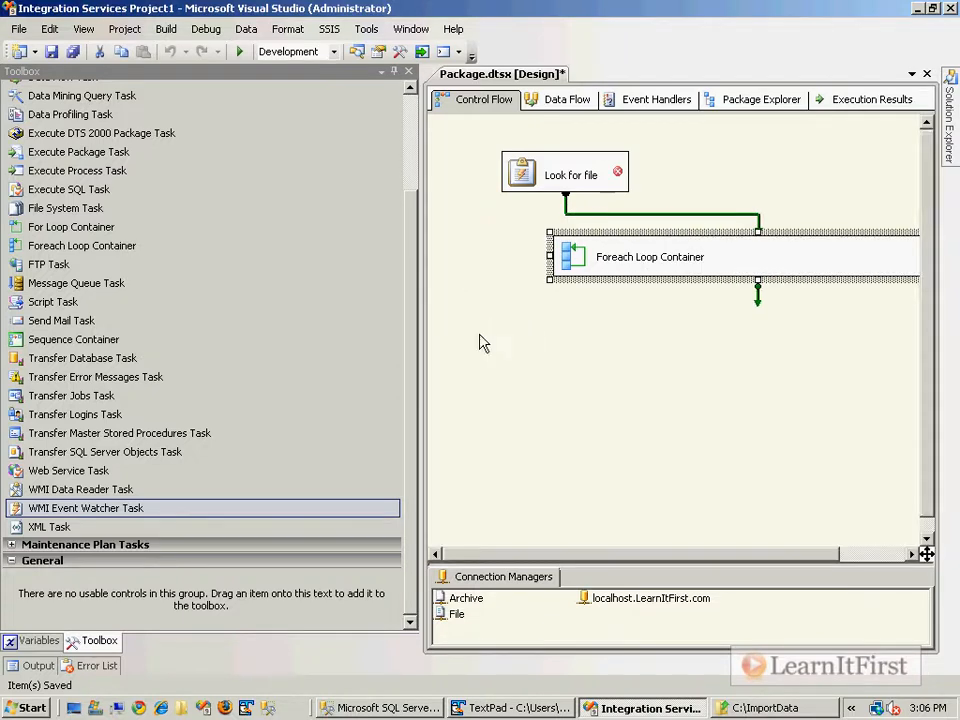
left_click(480, 336)
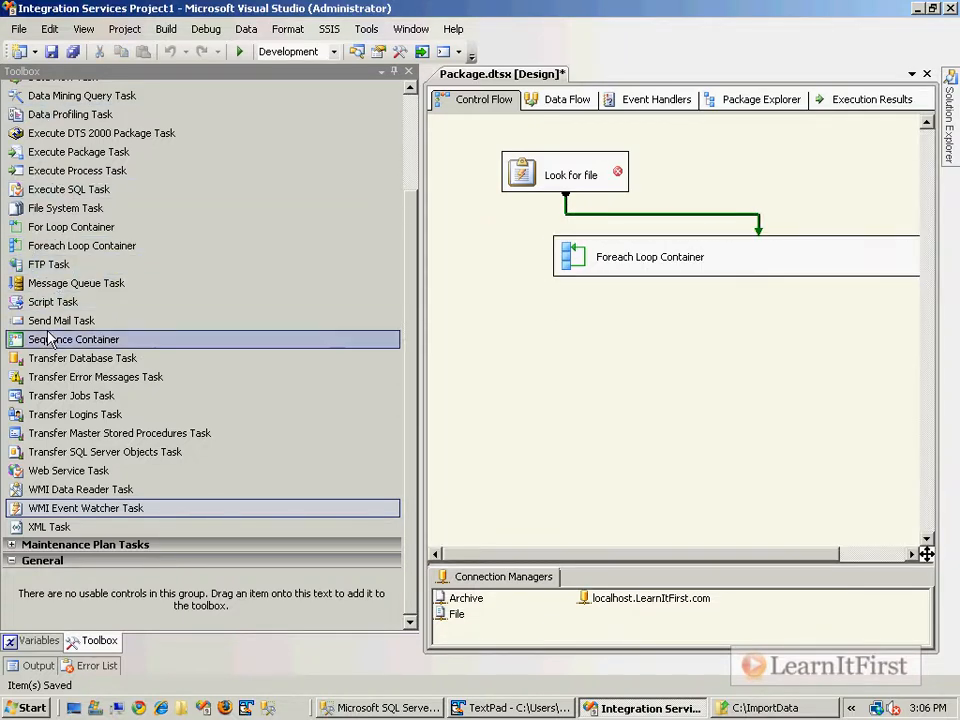
left_click(80, 320)
left_click_drag(376, 283, 516, 343)
left_click(560, 175)
left_click_drag(551, 206, 497, 340)
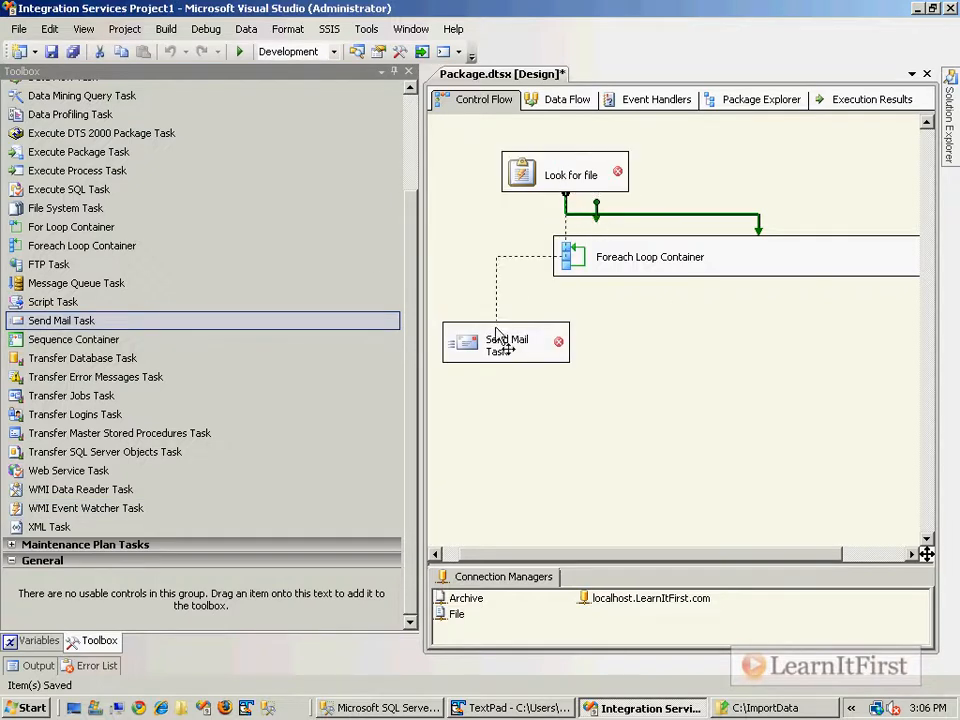
right_click(549, 285)
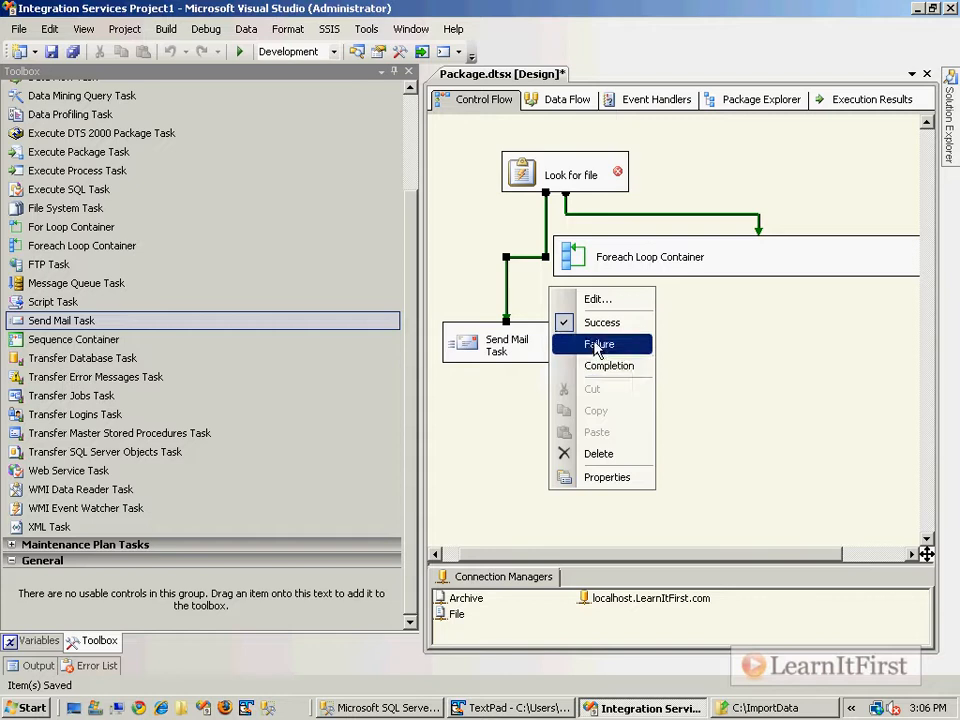
left_click(604, 343)
Rename the Send Mail Task to "Log and email failure"
left_click(500, 350)
left_click(500, 350)
type("Log and email")
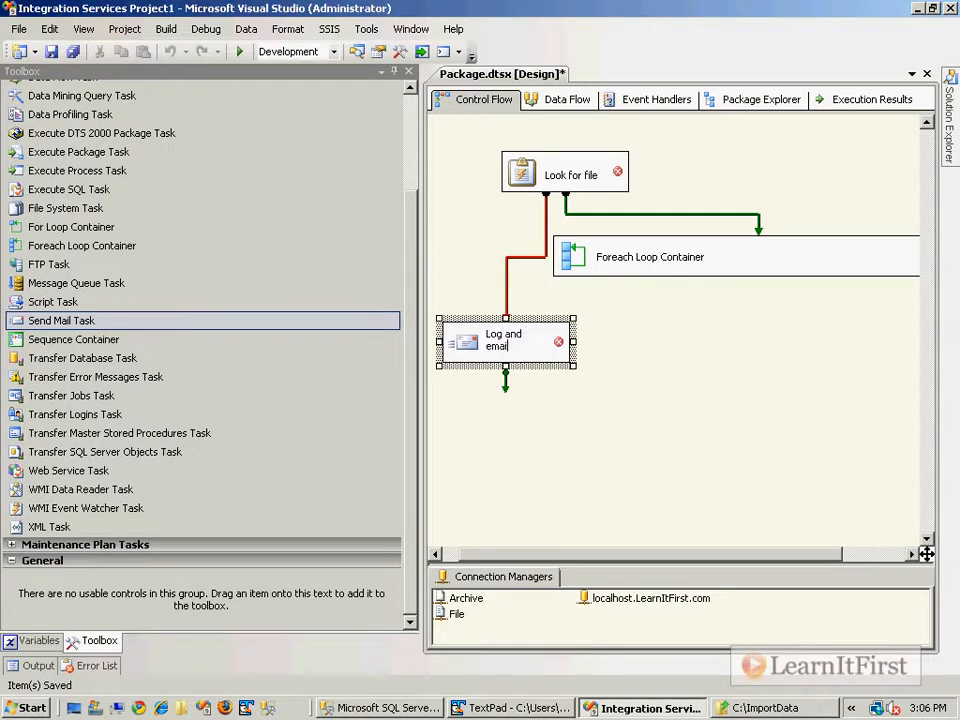
type(" failure")
key("Return")
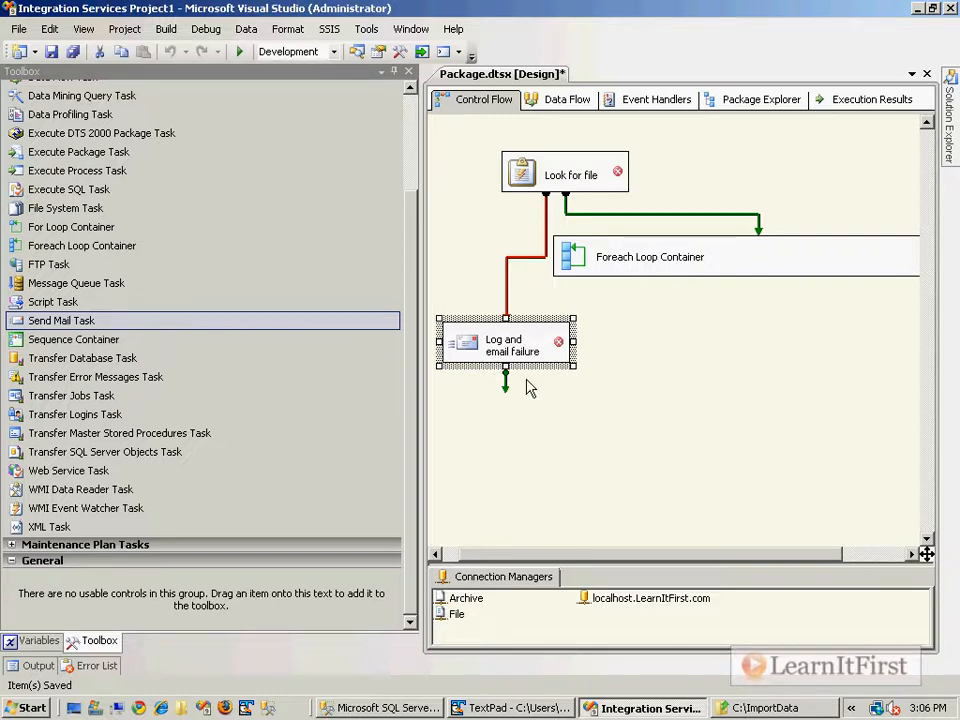
Delete the mail task and move the Foreach Loop Container back beneath the Look for file task
key("Delete")
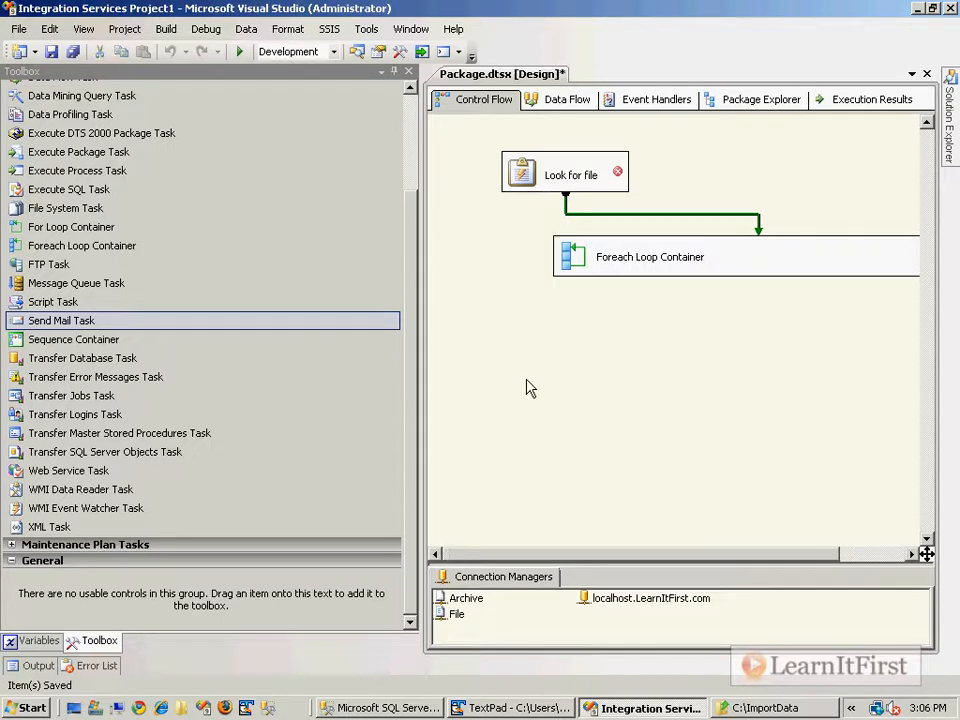
left_click_drag(606, 266, 500, 274)
left_click(615, 349)
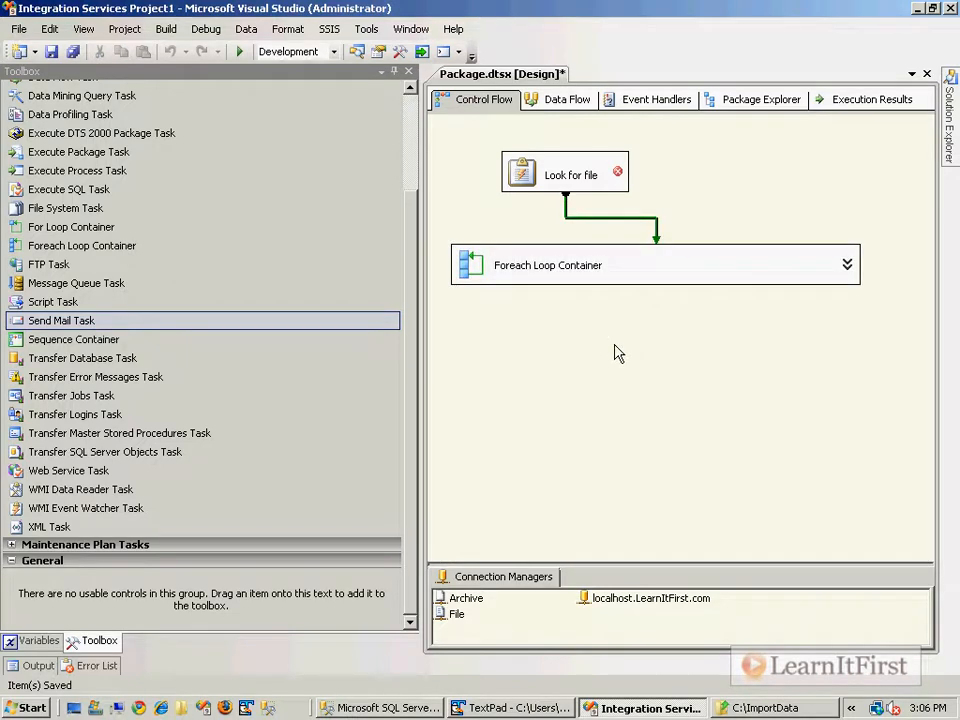
Open the Look for file task's WMI options and start a new WMI connection for it
double_click(548, 174)
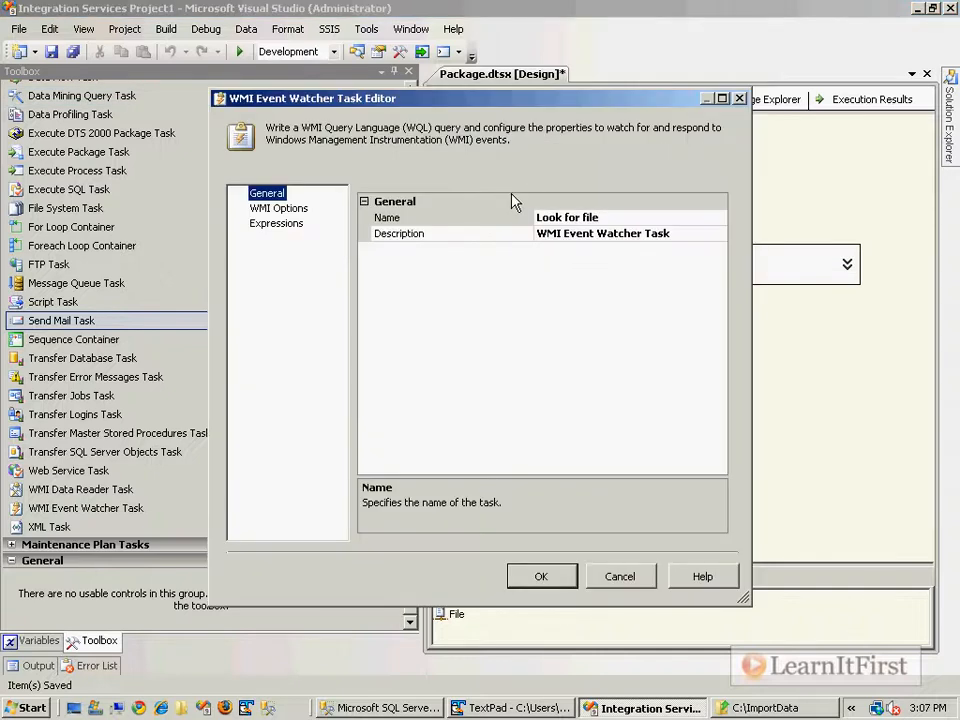
left_click(293, 210)
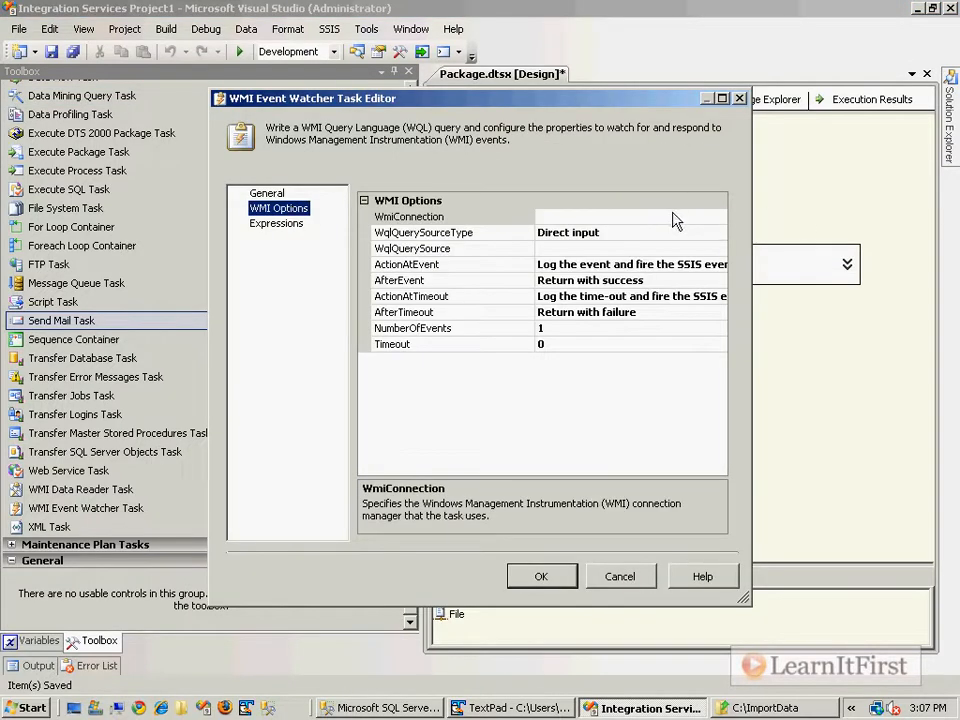
left_click(700, 217)
left_click(719, 217)
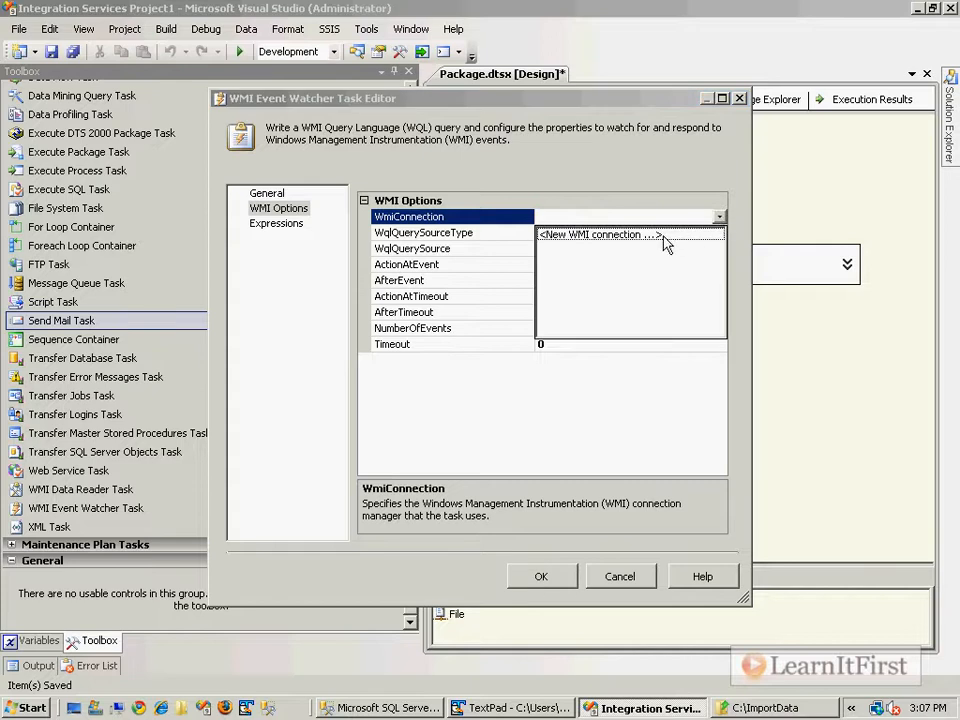
left_click(656, 238)
Set the new WMI connection to use Windows Authentication, test it, and save it
left_click_drag(667, 245, 436, 258)
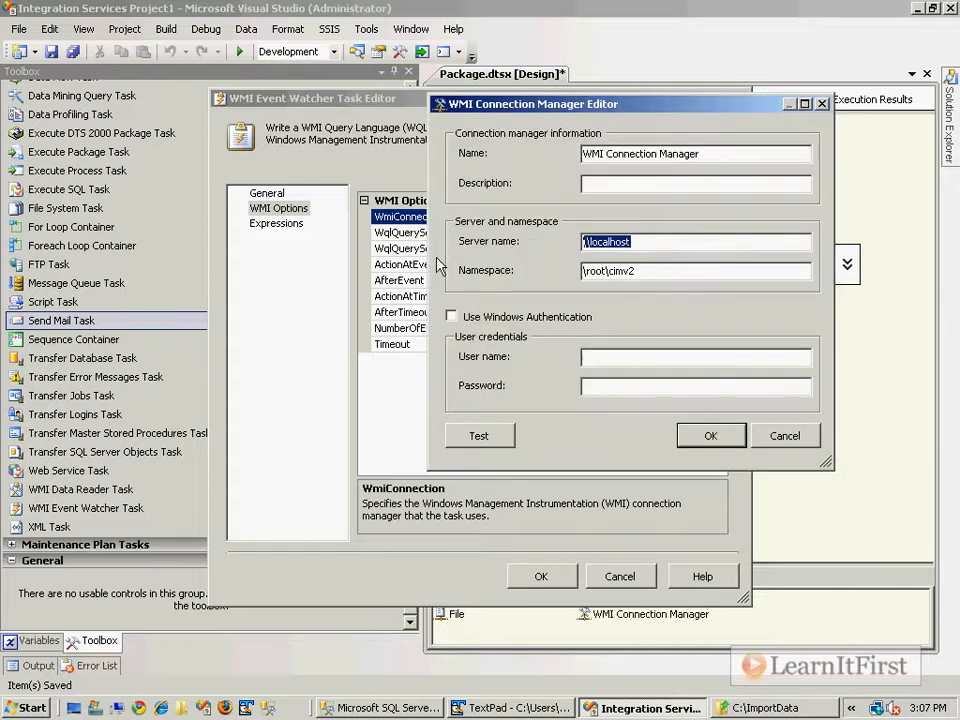
left_click(451, 316)
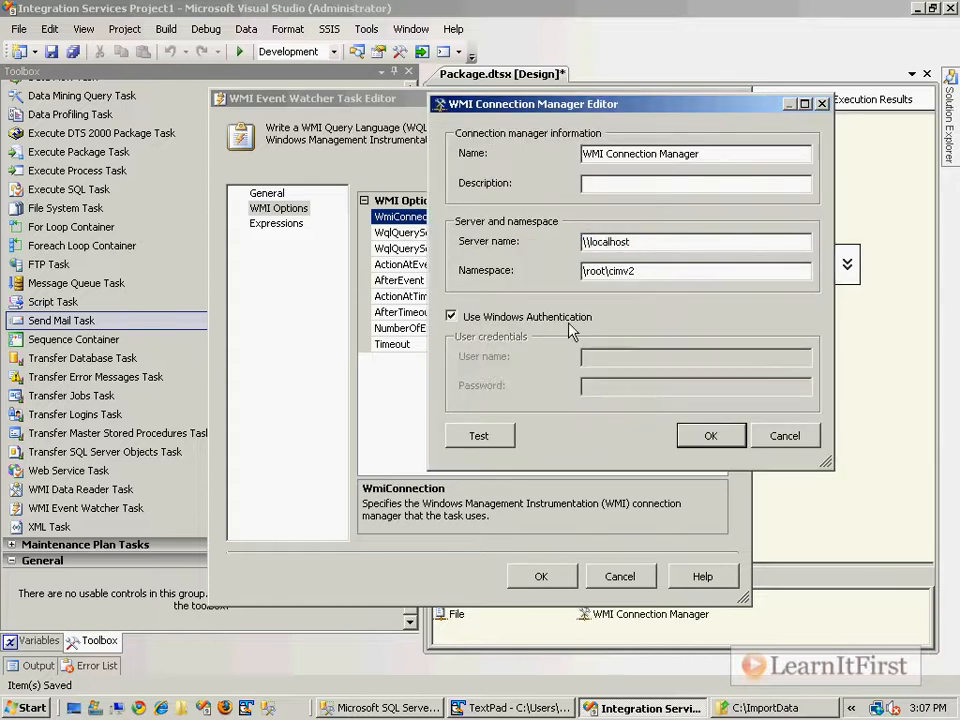
left_click(479, 435)
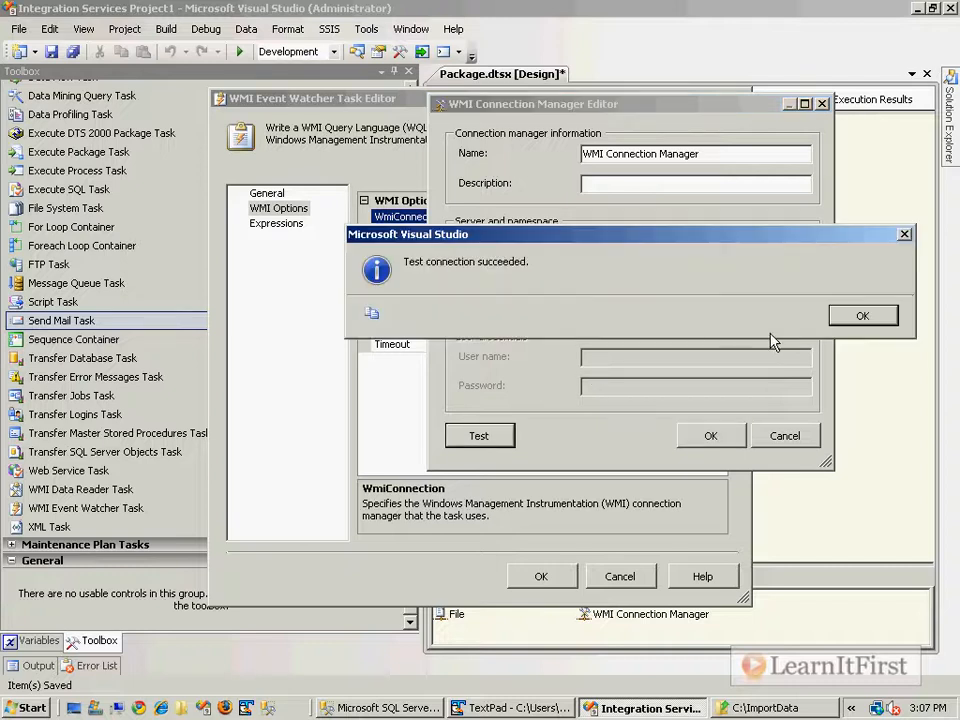
left_click(859, 315)
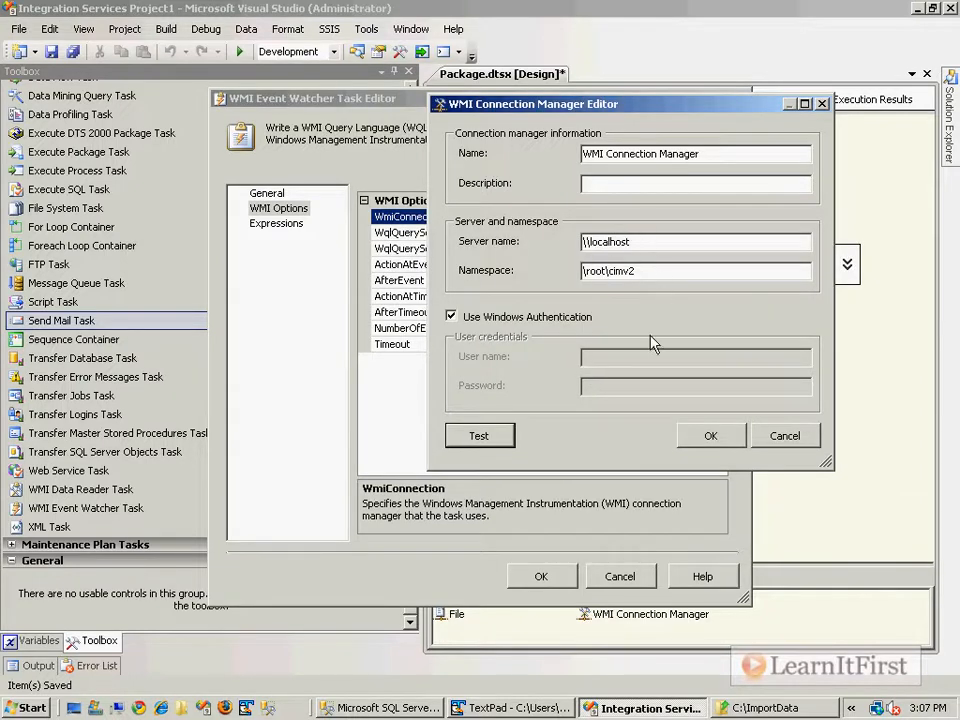
left_click(709, 437)
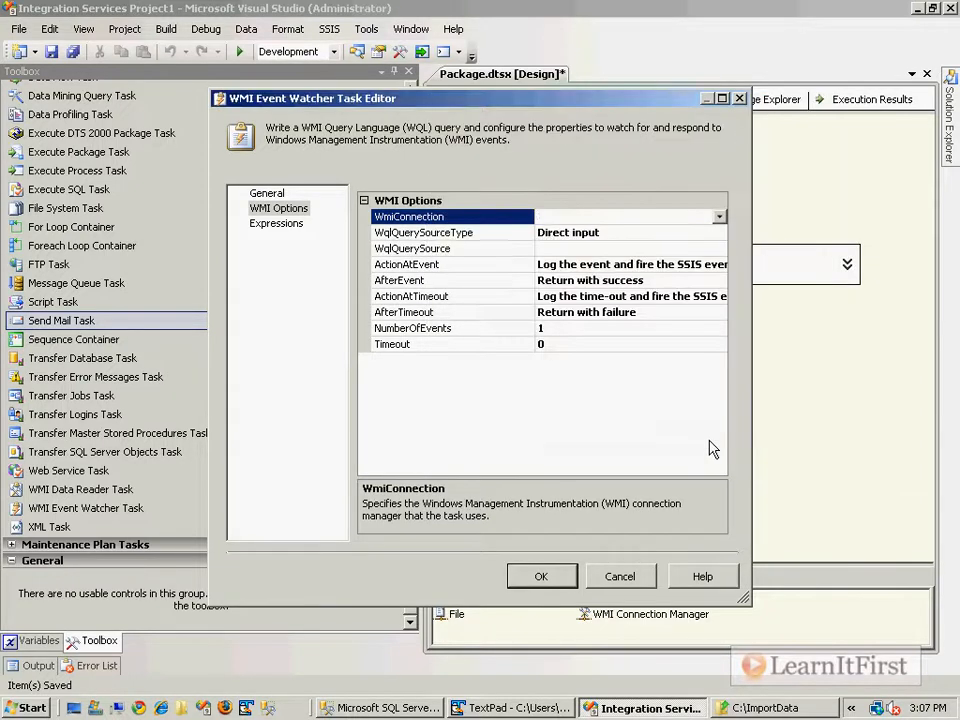
Enter the WQL query "SELECT * FROM __InstanceCreationEvent WITHIN 60 WHERE TargetInstance ISA 'CIM_DataFile' AND TargetInstance.Name = 'c:\\ImportData\\1.txt'" as the query source
left_click(720, 249)
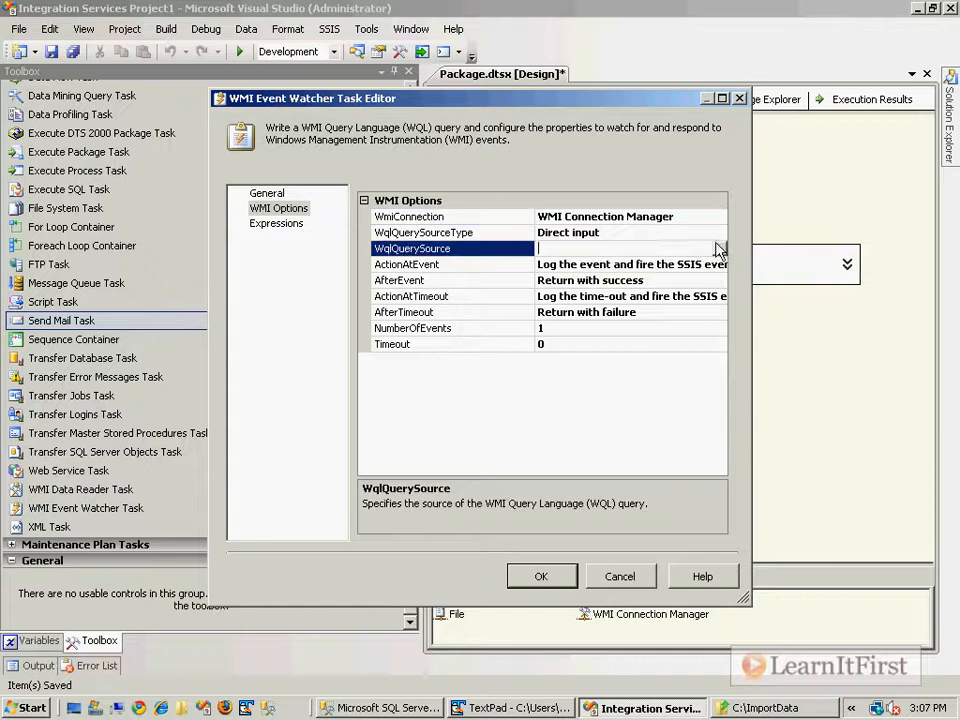
left_click(721, 250)
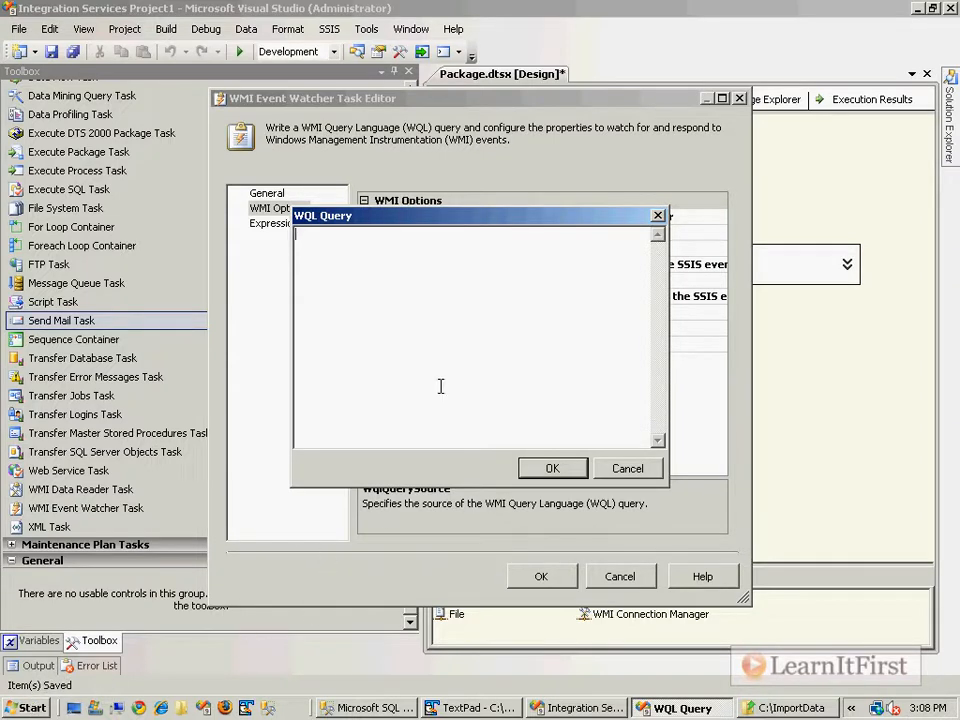
type("SELECT * FROM __InstanceCreationEvent WITHIN 60 WHERE TargetInstance ISA 'CIM_DataFile' AND TargetInstance.Name = 'c:\\\\ImportData\\\\1.txt'")
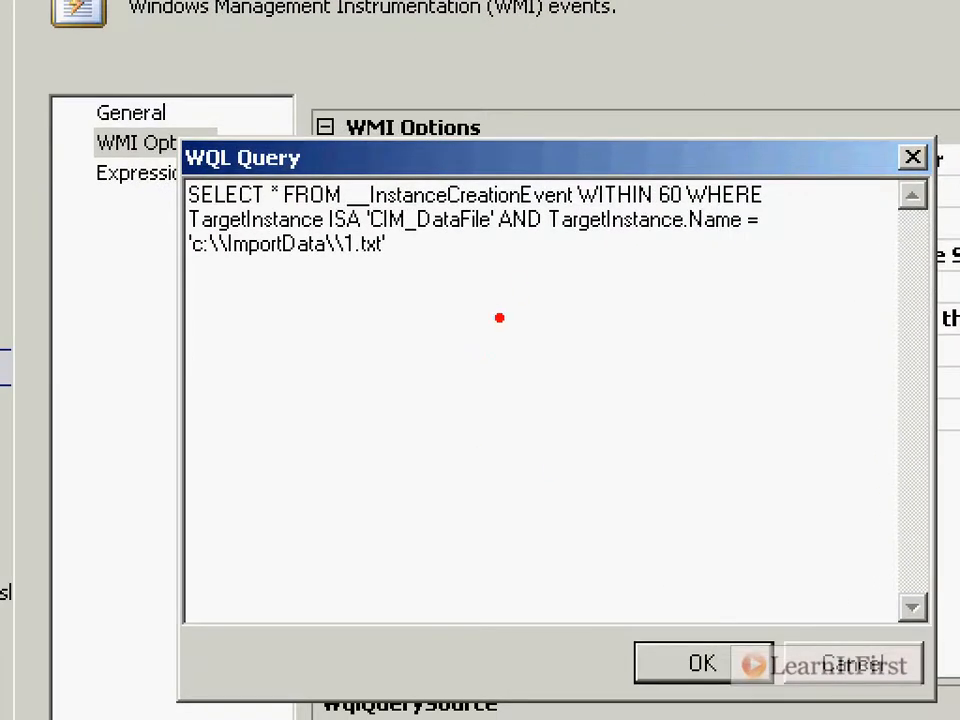
left_click_drag(519, 280, 609, 298)
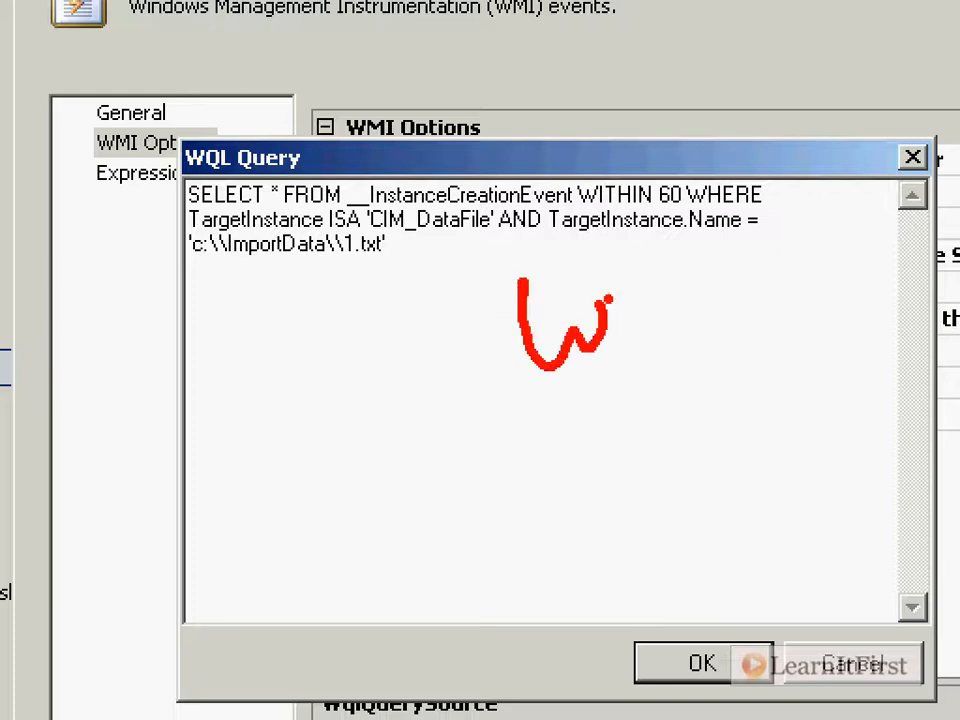
left_click_drag(662, 272, 655, 276)
left_click_drag(665, 335, 693, 375)
left_click_drag(722, 262, 770, 328)
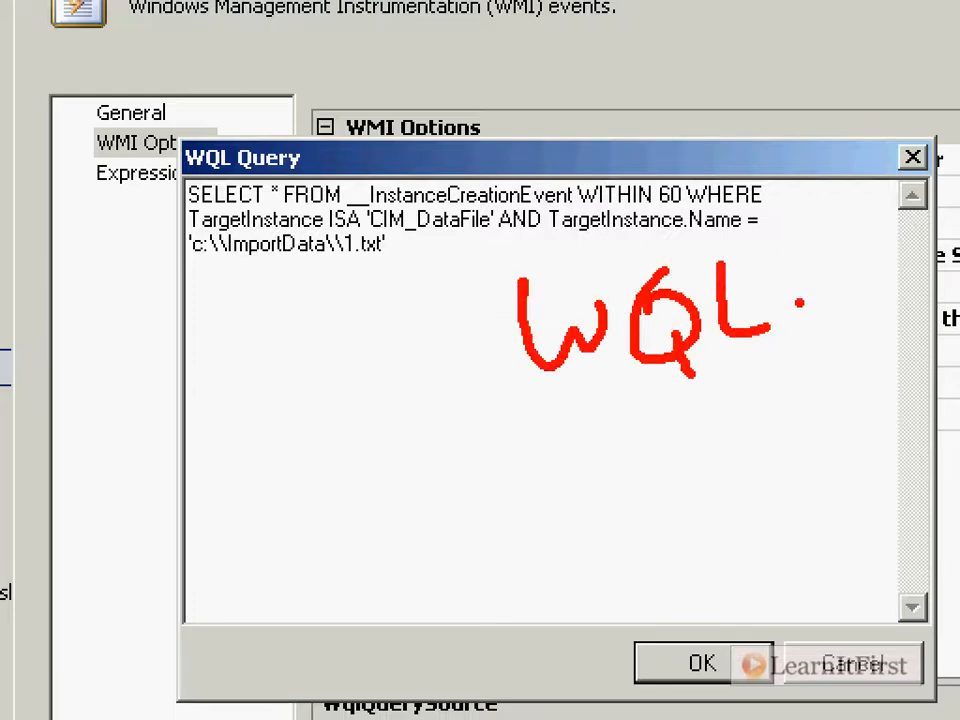
key("ctrl+z")
key("ctrl+z")
key("ctrl+z")
key("ctrl+z")
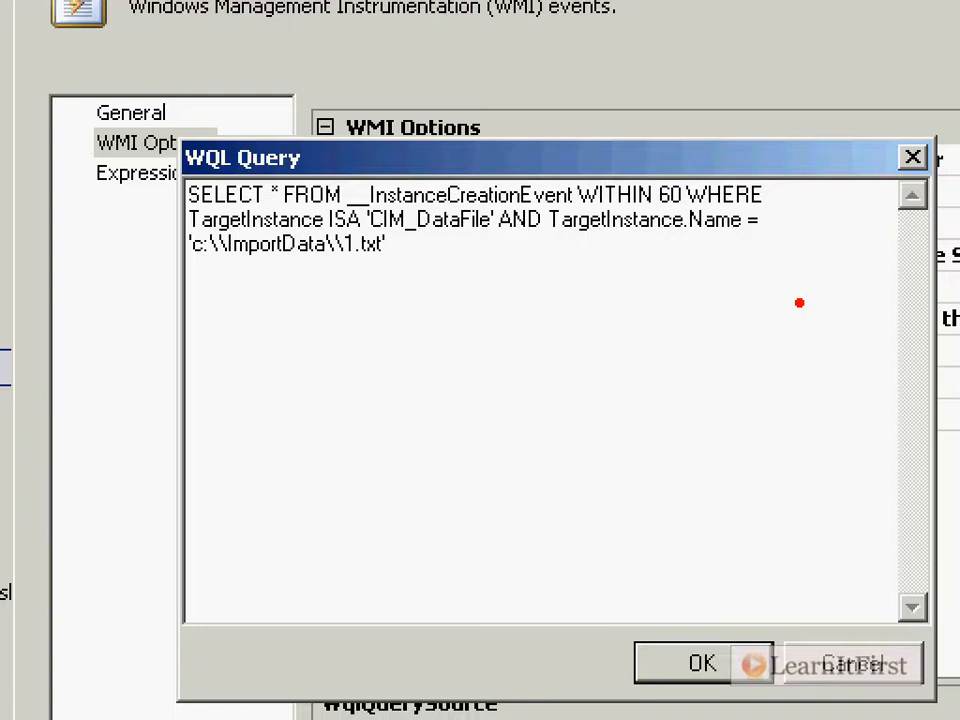
key("g")
mouse_move(342, 158)
left_mouse_down()
mouse_move(358, 231)
mouse_move(583, 215)
mouse_move(597, 225)
left_mouse_up()
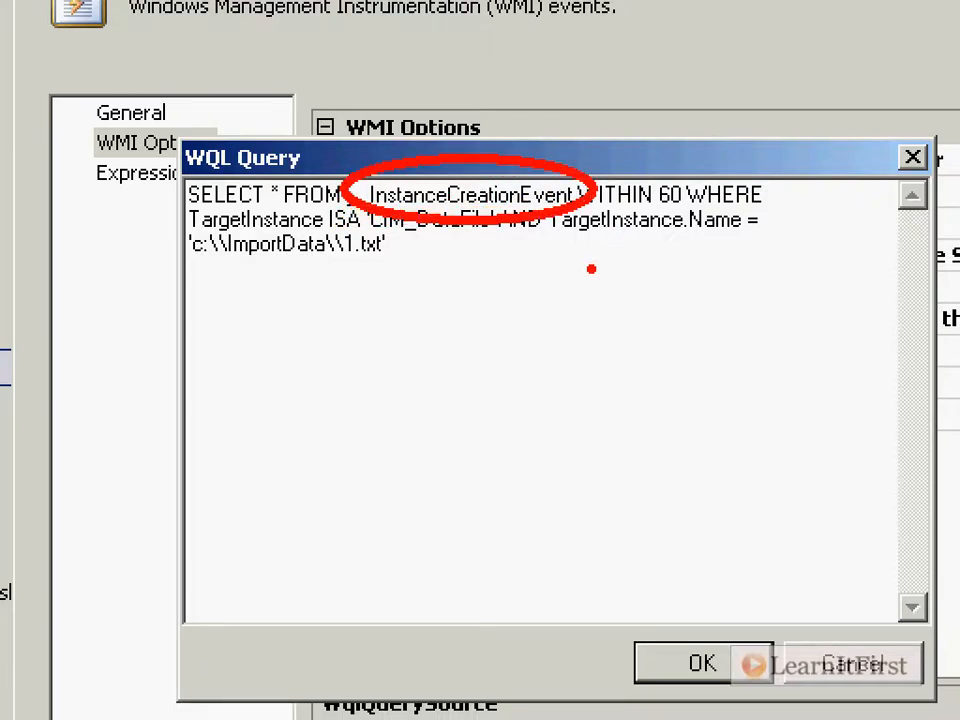
key("e")
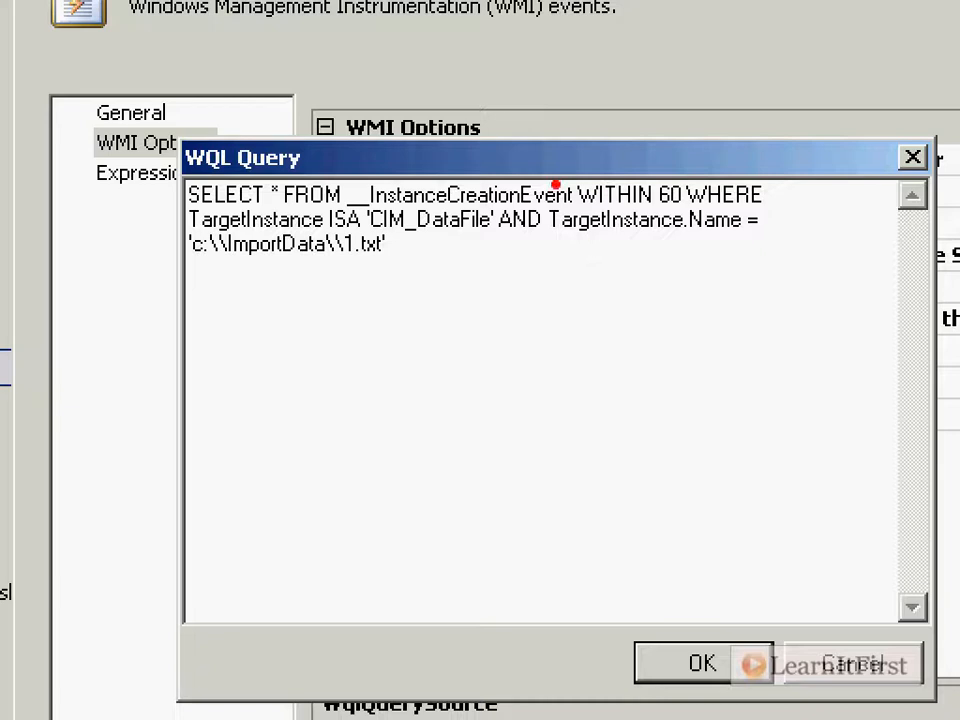
left_click_drag(572, 165, 698, 215)
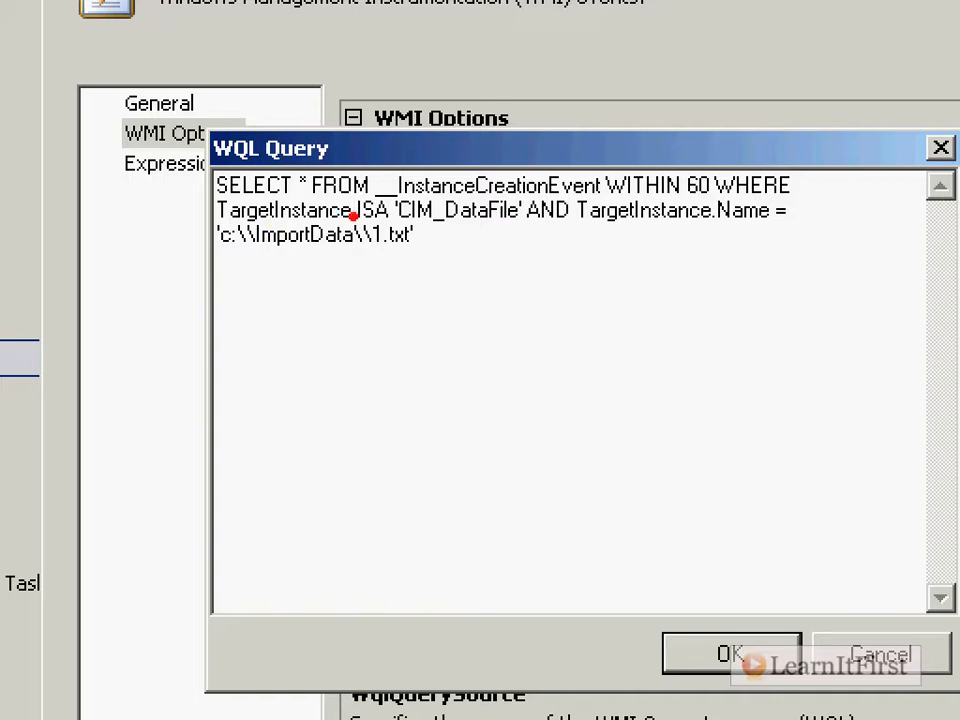
left_click_drag(361, 224, 382, 225)
key("e")
left_click_drag(724, 226, 786, 229)
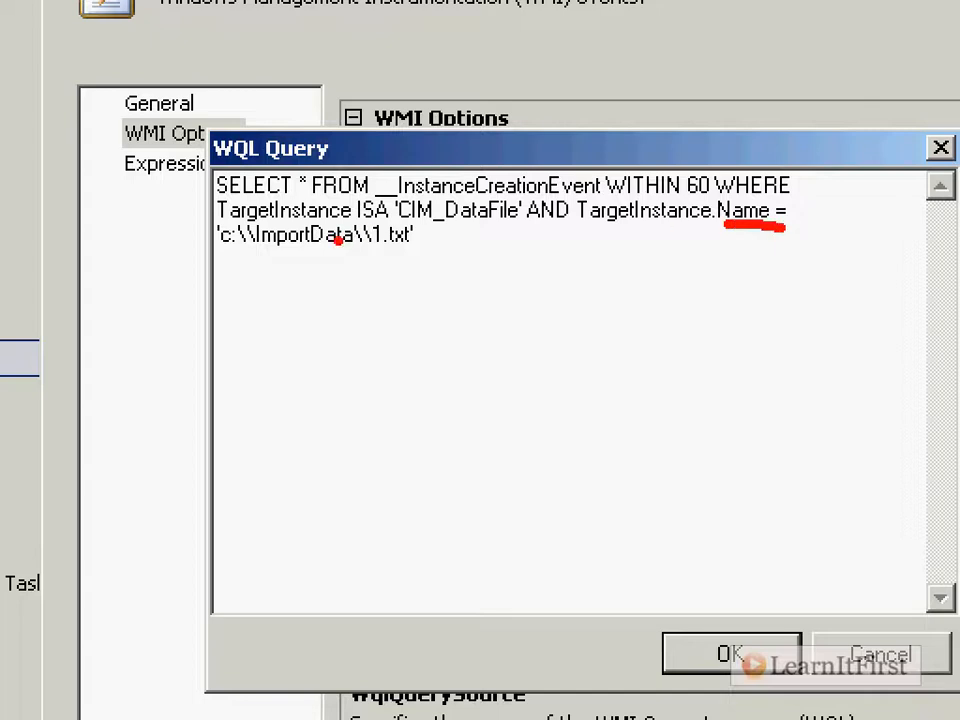
left_click_drag(195, 211, 468, 262)
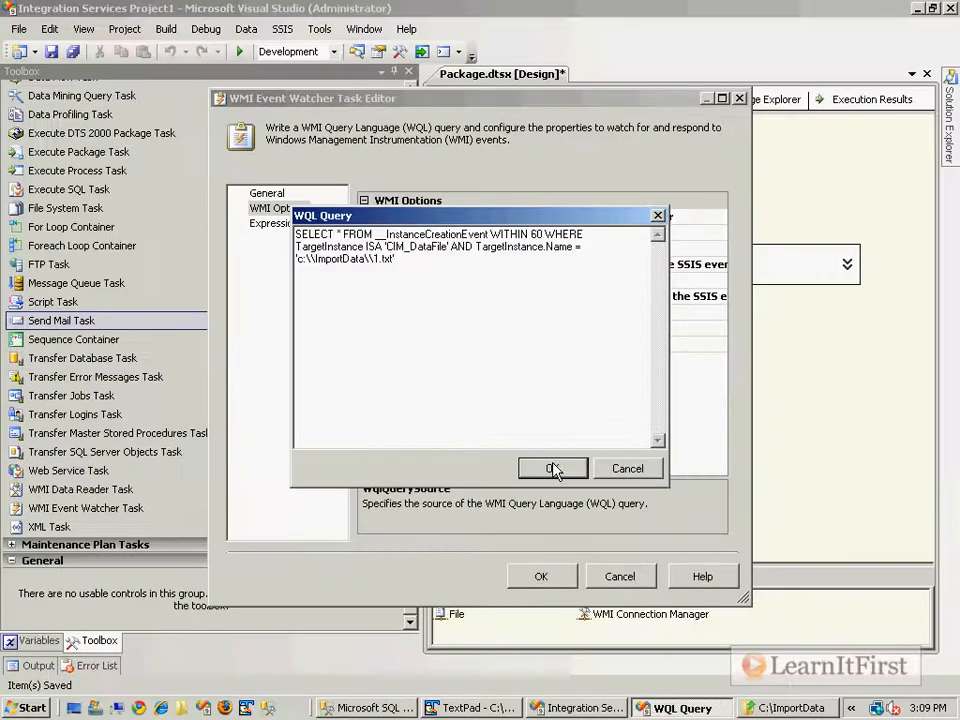
Accept the WQL query for the Look for file task
left_click(553, 469)
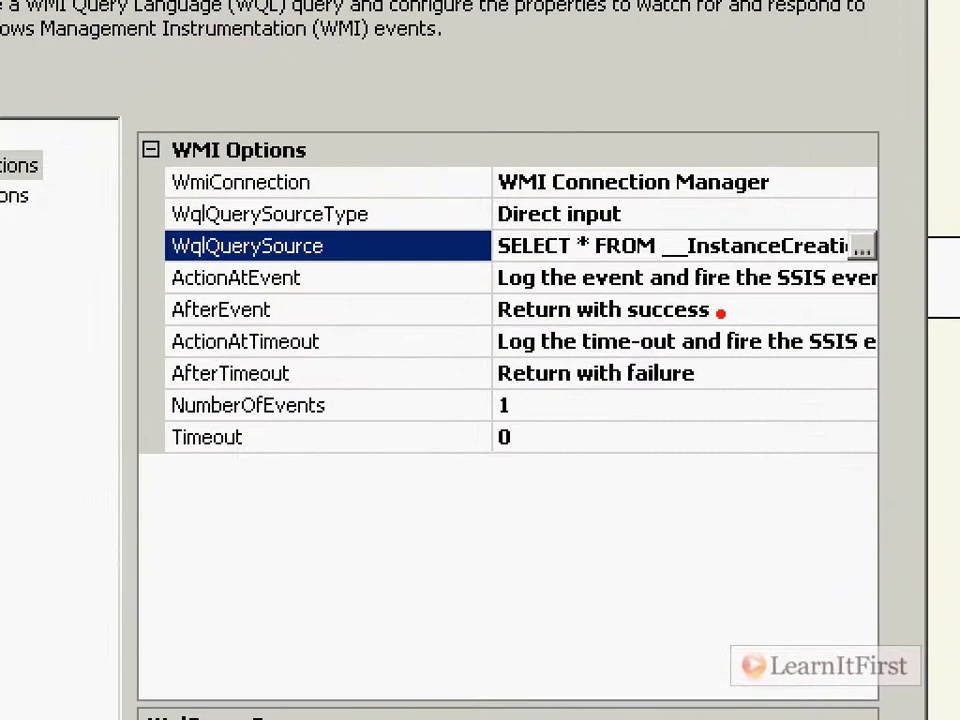
left_click_drag(497, 340, 330, 341)
left_click_drag(332, 341, 332, 343)
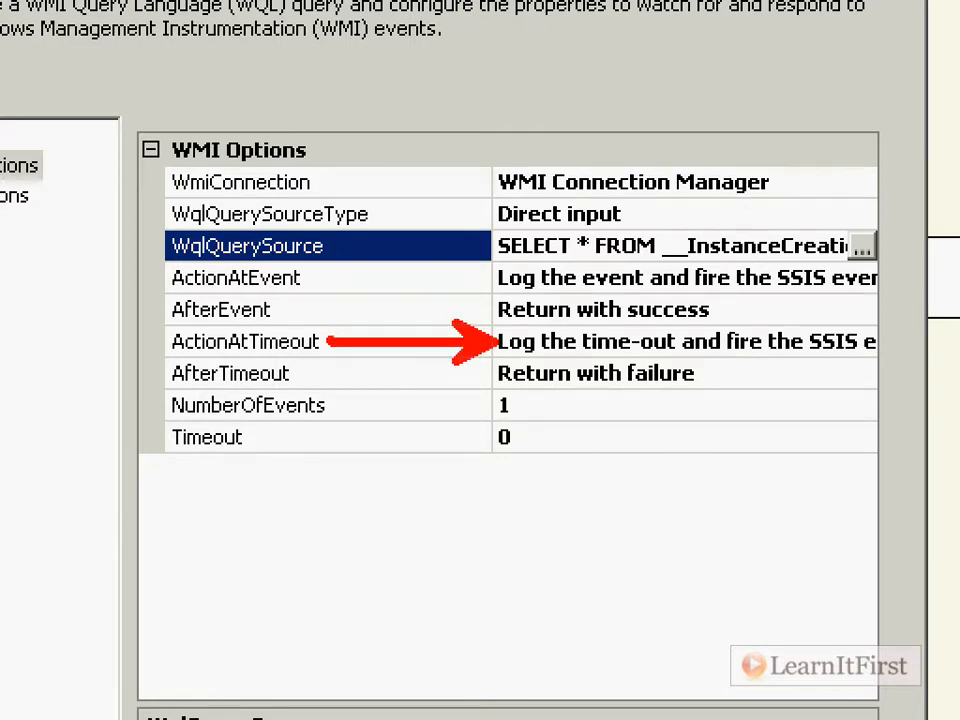
left_click_drag(477, 375, 300, 369)
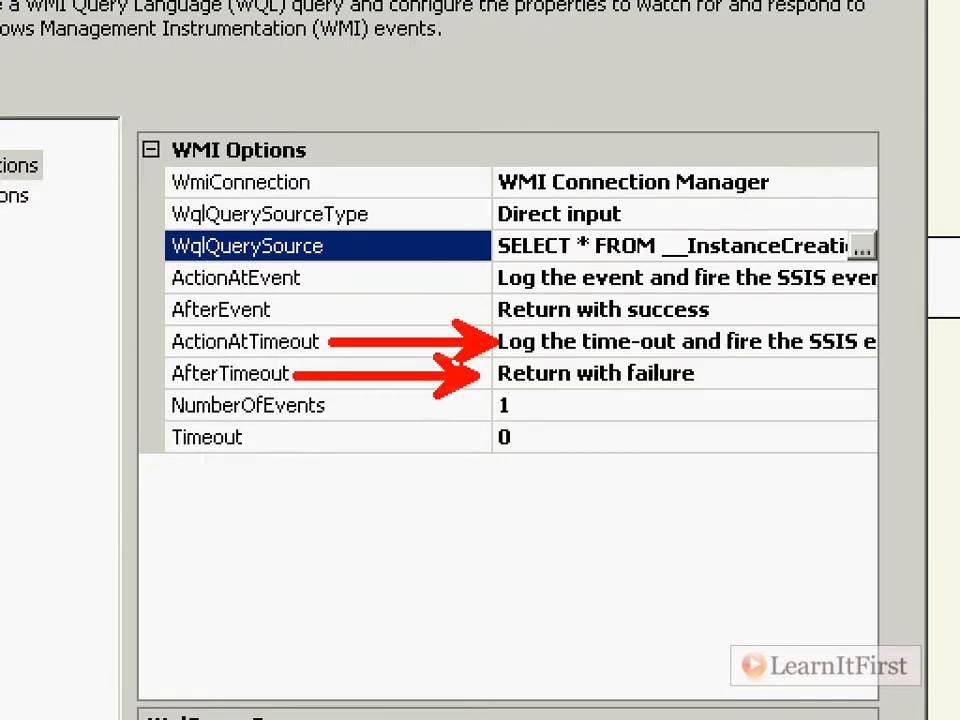
key("Escape")
key("Escape")
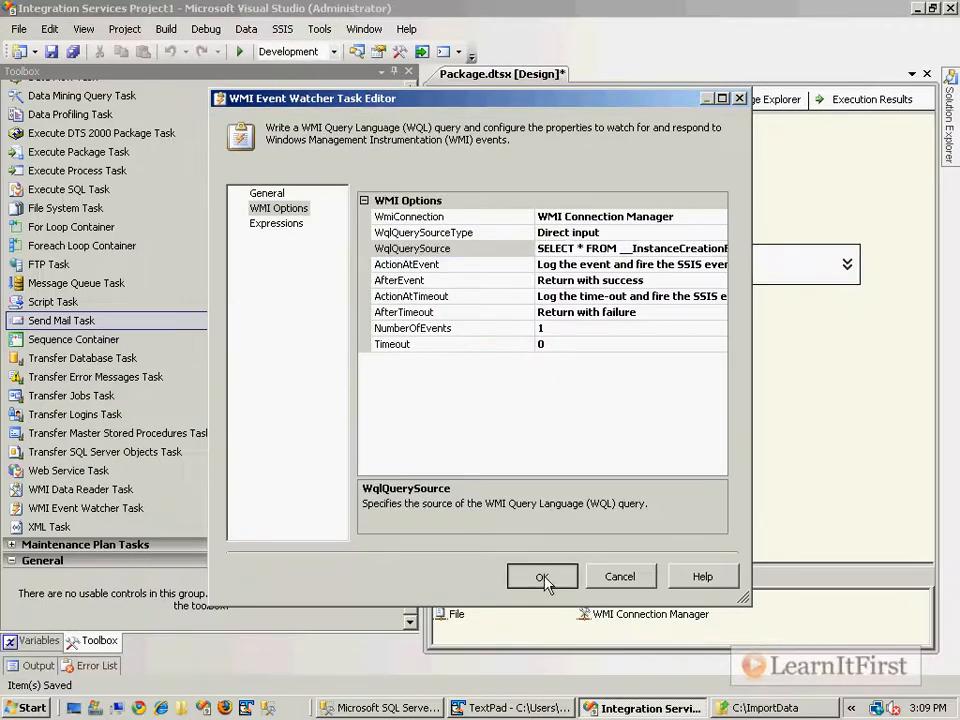
Apply the WMI Event Watcher settings to the Look for file task and close its editor
left_click(541, 576)
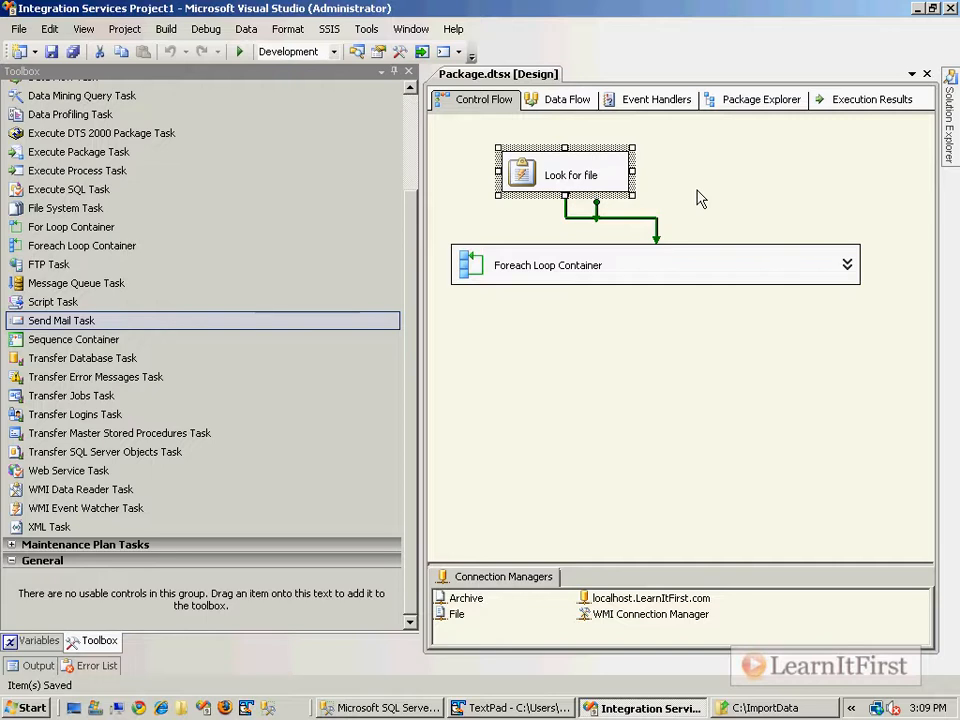
Move 1.txt and 2.txt from C:\ImportData to the root of C:\ in Windows Explorer, and reopen the ImportData folder
key("alt+Tab")
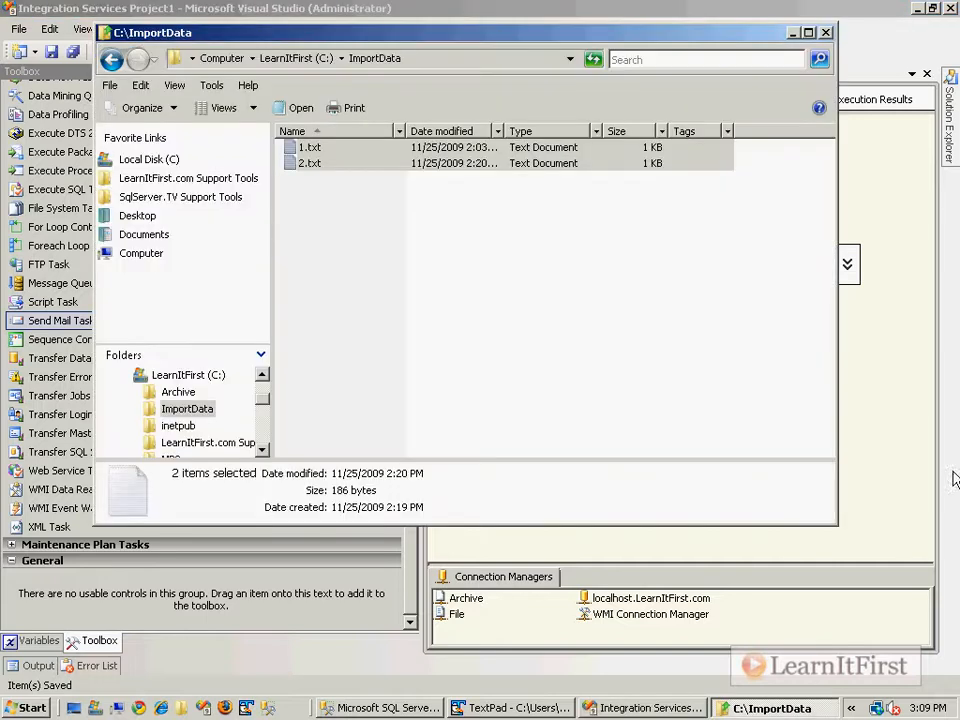
right_click(343, 164)
left_click(370, 367)
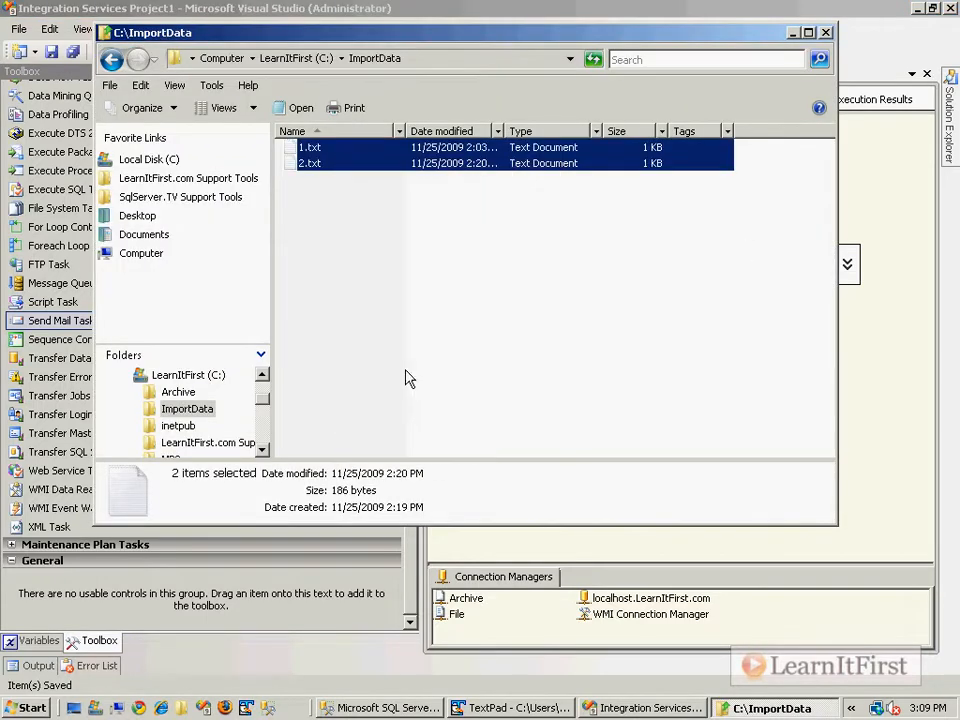
left_click(300, 58)
key("ctrl+v")
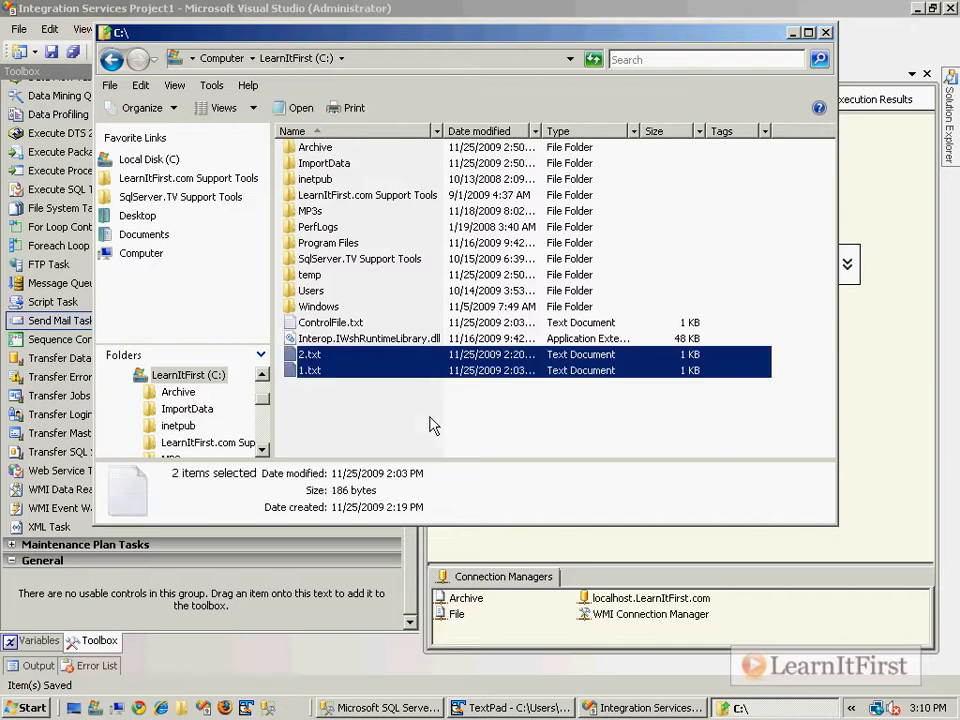
left_click(435, 424)
double_click(336, 166)
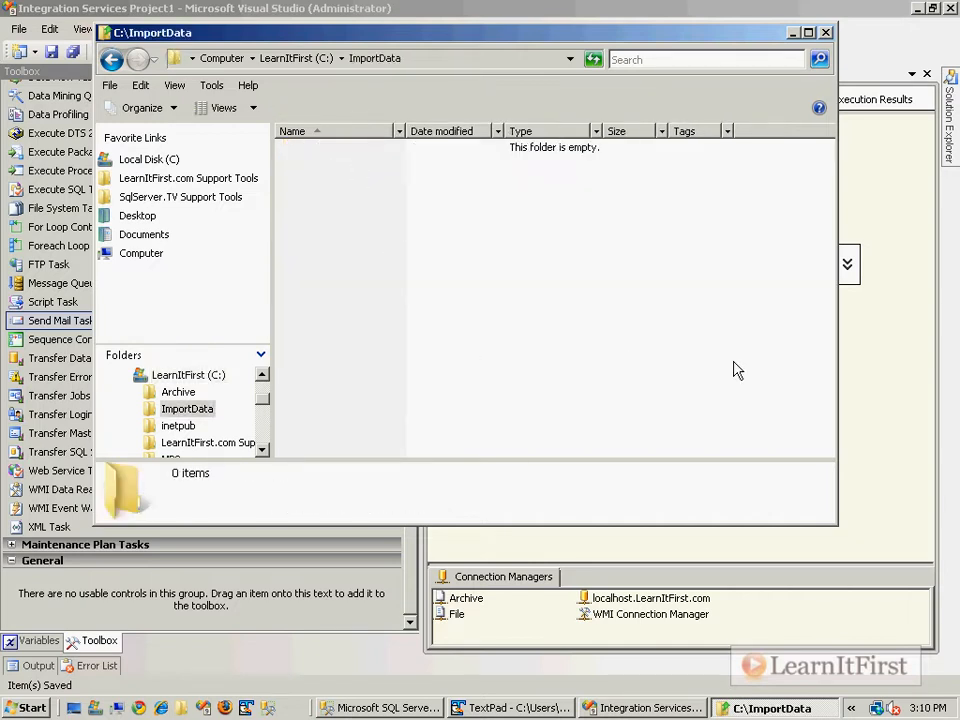
Start debugging the package in Visual Studio, and move 1.txt and 2.txt from C:\ back into C:\ImportData while it runs
left_click(842, 368)
key("F5")
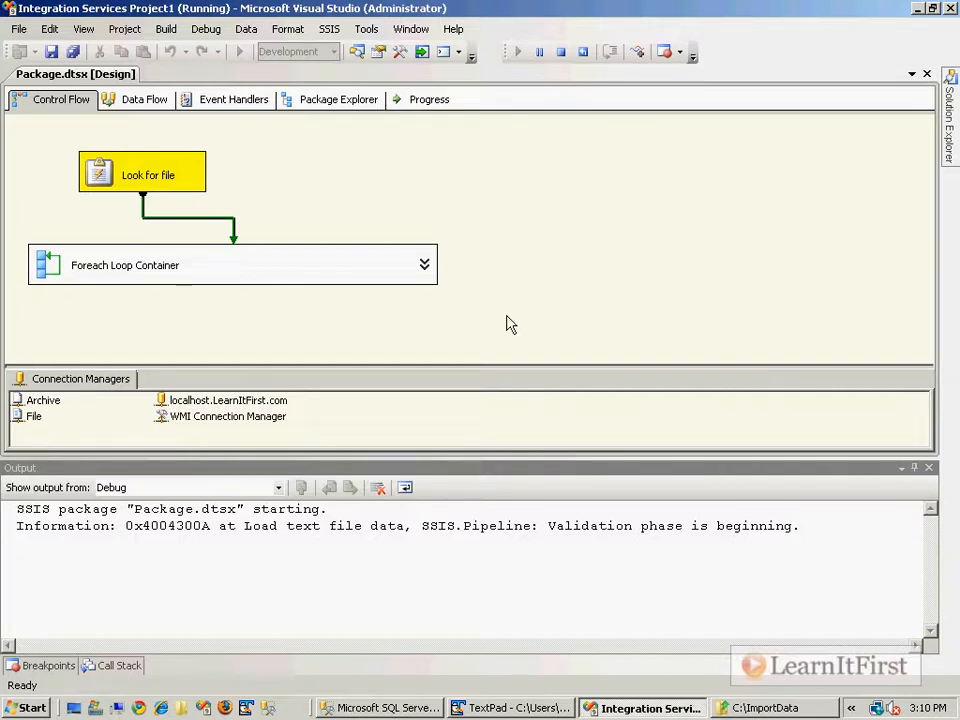
left_click(765, 708)
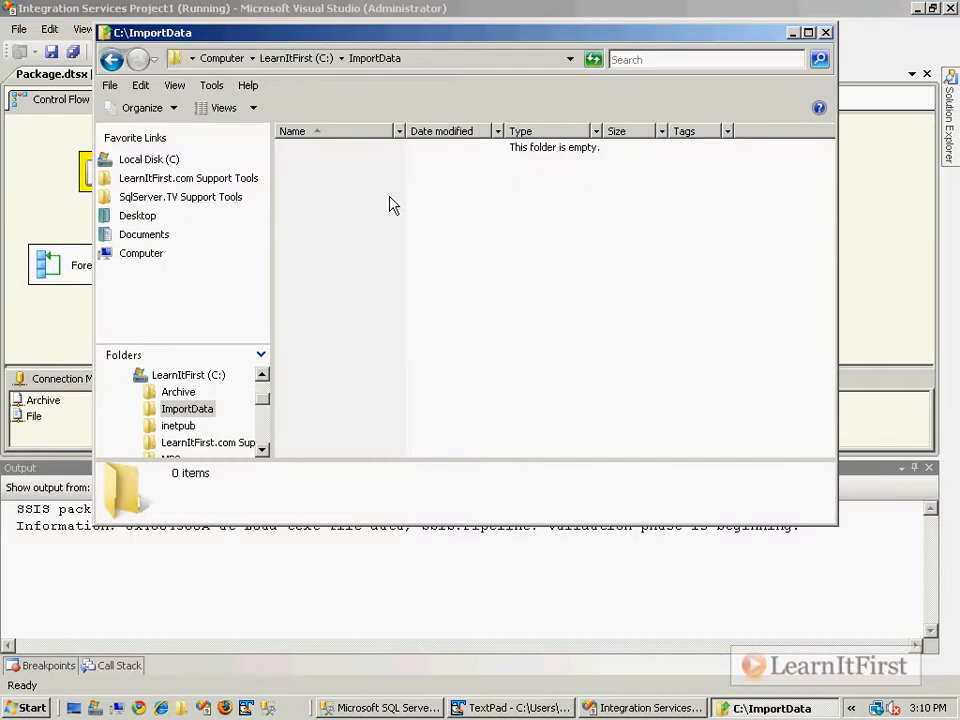
left_click(312, 59)
left_click(310, 324)
left_click(310, 340, "shift")
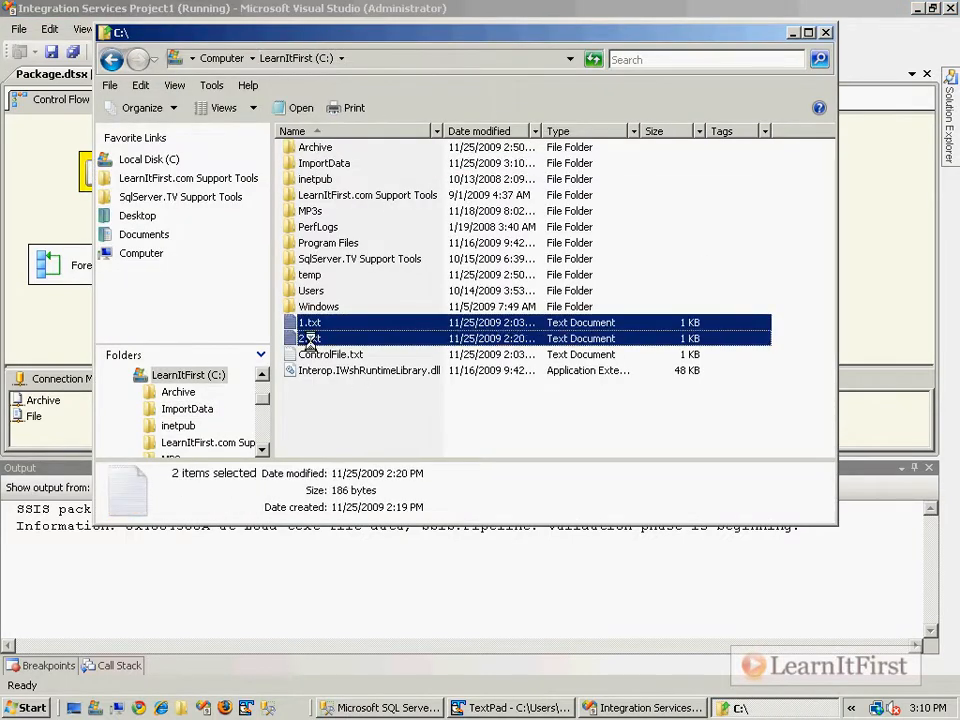
double_click(340, 162)
key("ctrl+v")
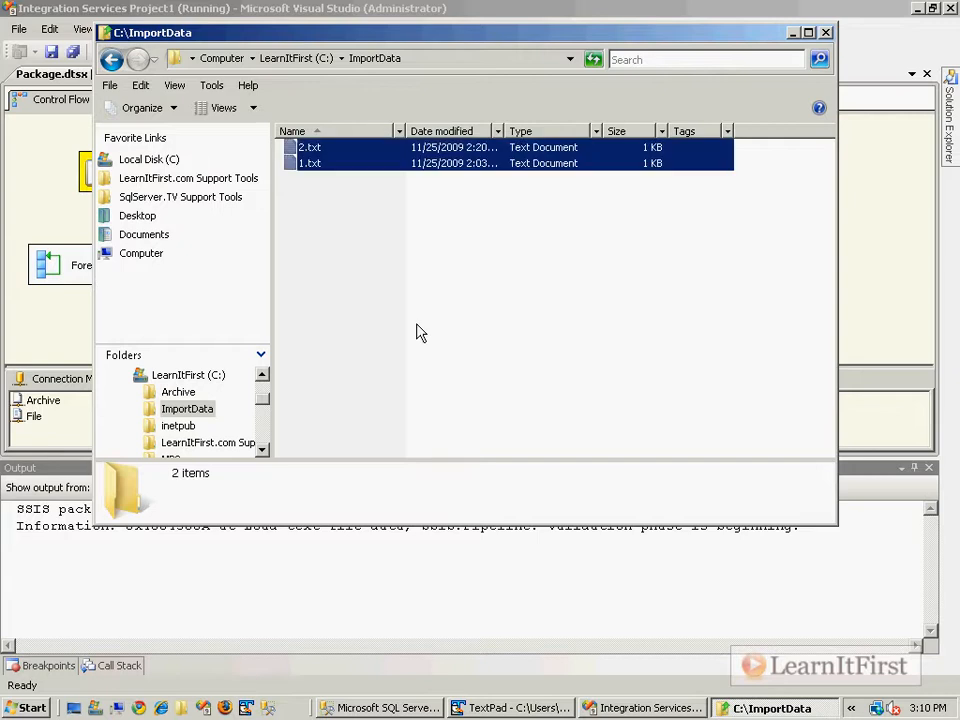
Return to the running package in Visual Studio, expand the Foreach Loop Container, and enlarge the design area by shrinking the output pane
left_click(846, 255)
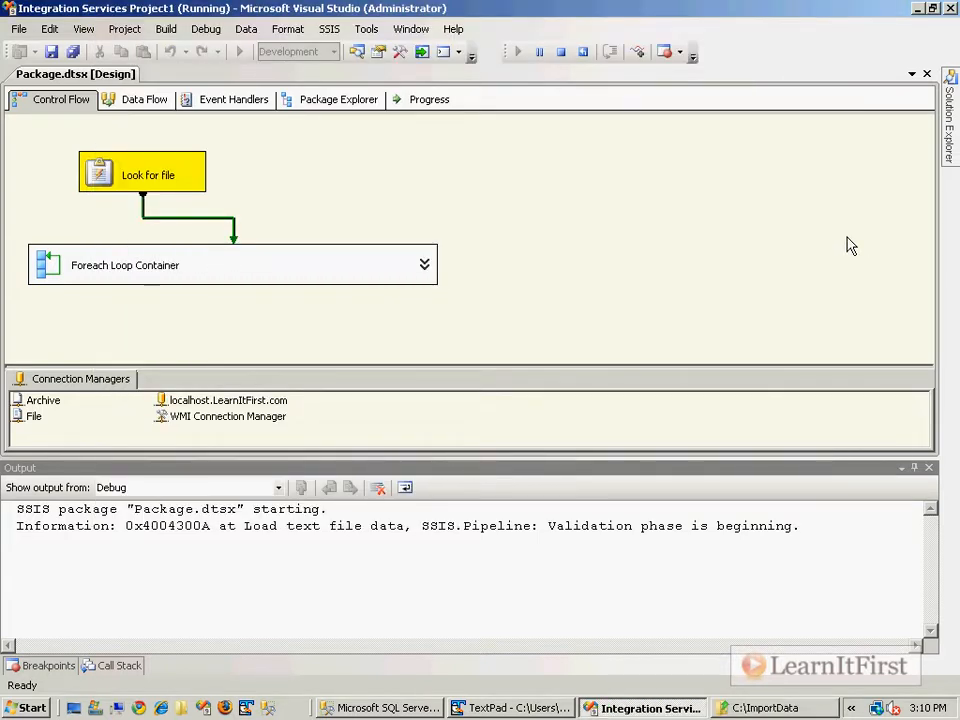
left_click(426, 269)
left_click(425, 267)
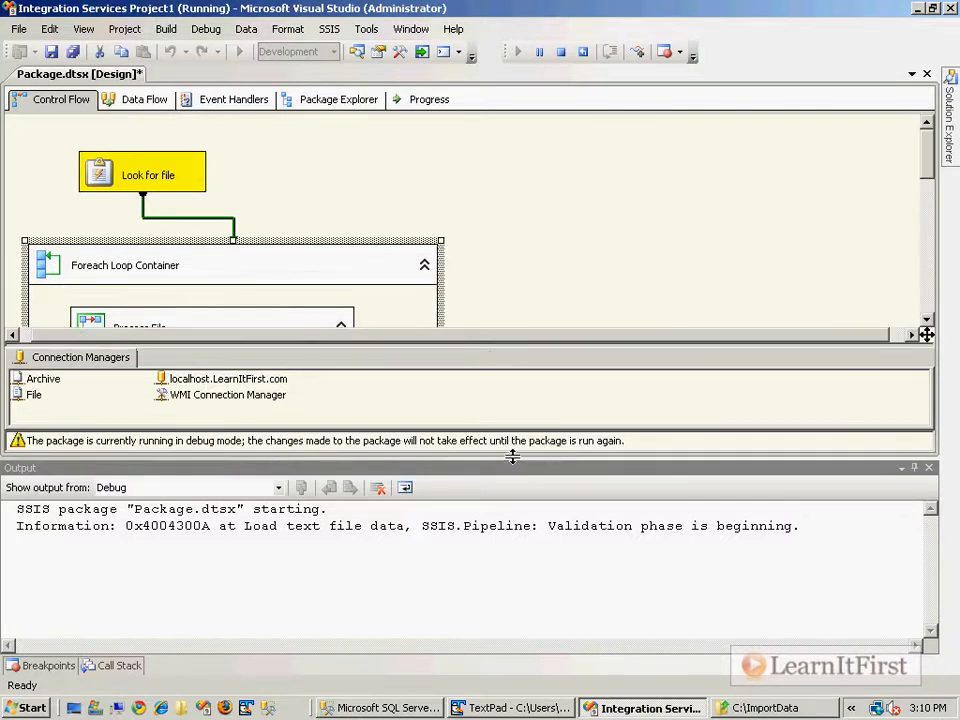
left_click_drag(514, 468, 514, 596)
left_click(610, 388)
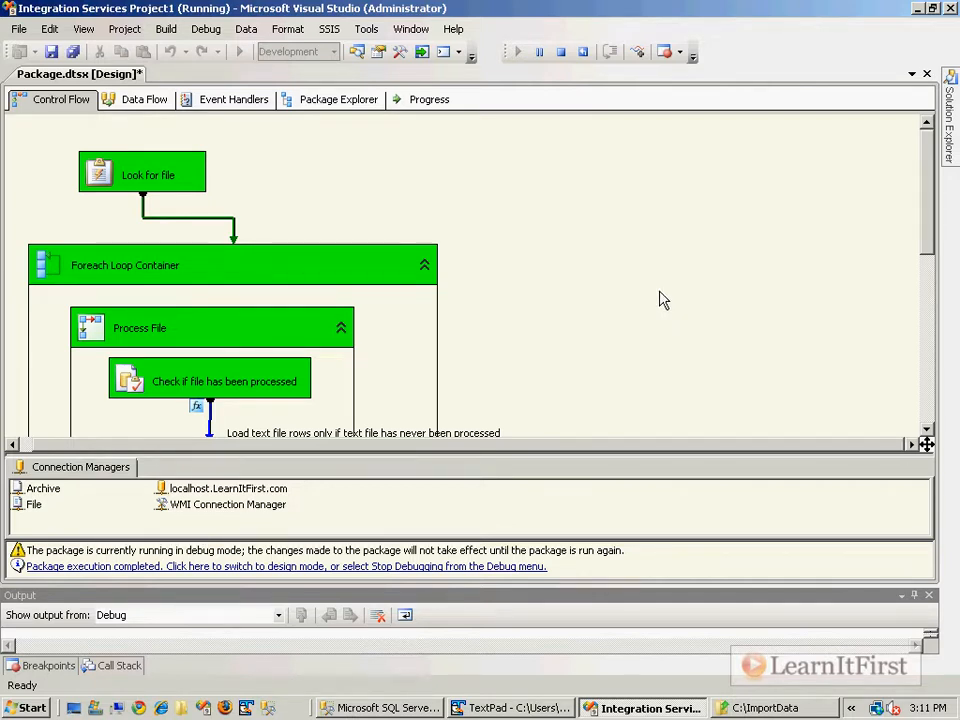
Examine the execution status of the Load text file data and Audit file name tasks and of the Archive container's tasks
scroll(580, 242, "down", 5)
left_click(156, 165)
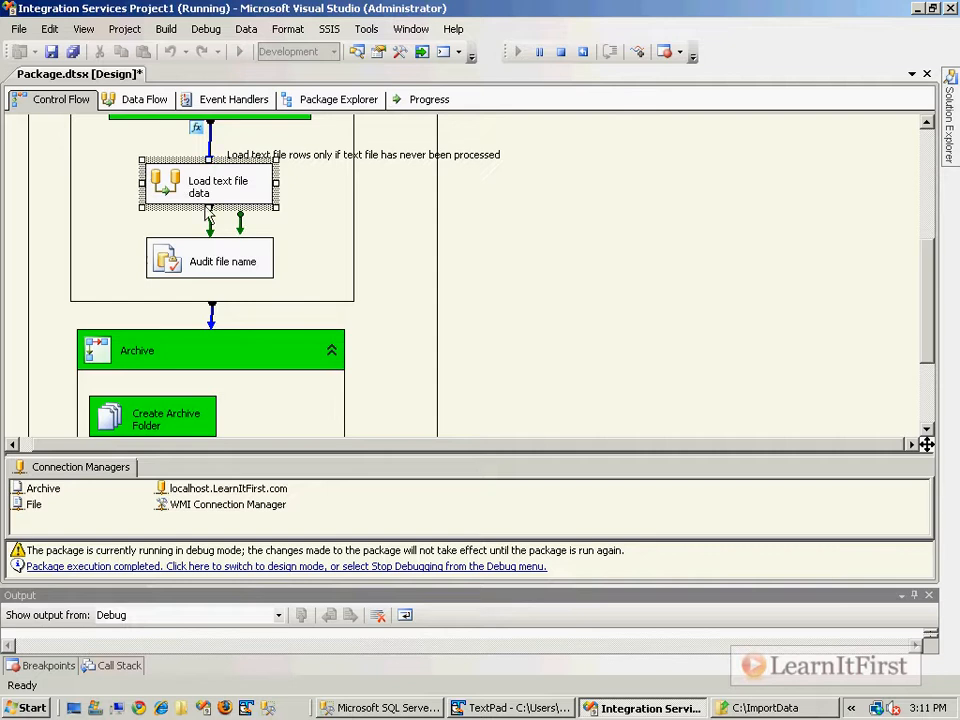
left_click(207, 262)
left_click(192, 182)
left_click(214, 261)
left_click(608, 281)
scroll(590, 280, "down", 3)
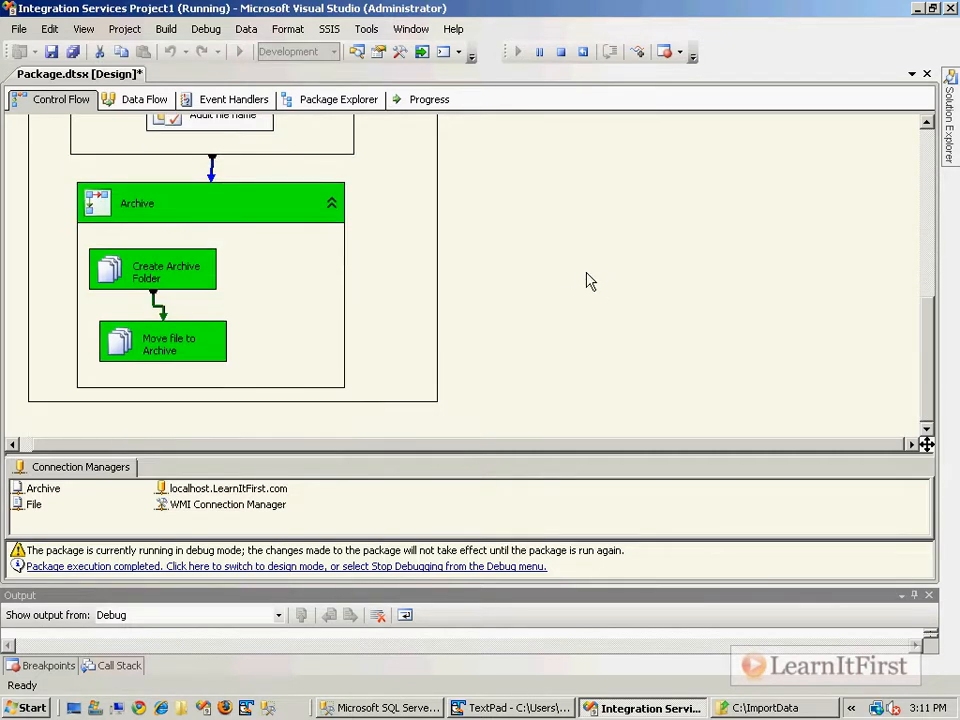
Check the contents of C:\Archive in Windows Explorer and the order and processed-file query results in SQL Server Management Studio
left_click(722, 708)
left_click(300, 58)
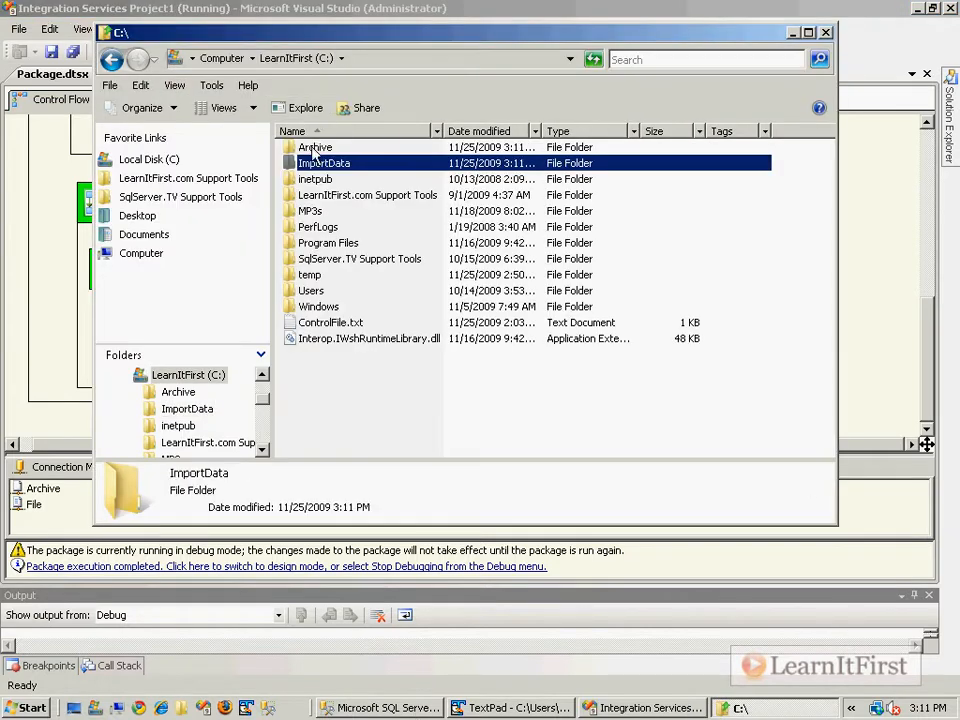
double_click(312, 148)
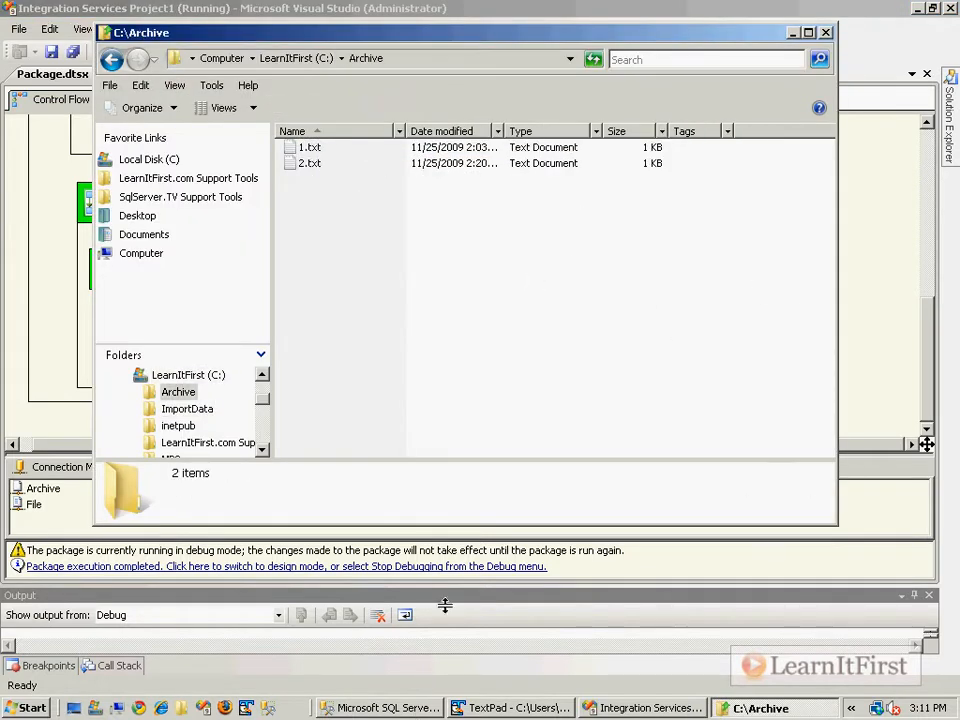
left_click(387, 706)
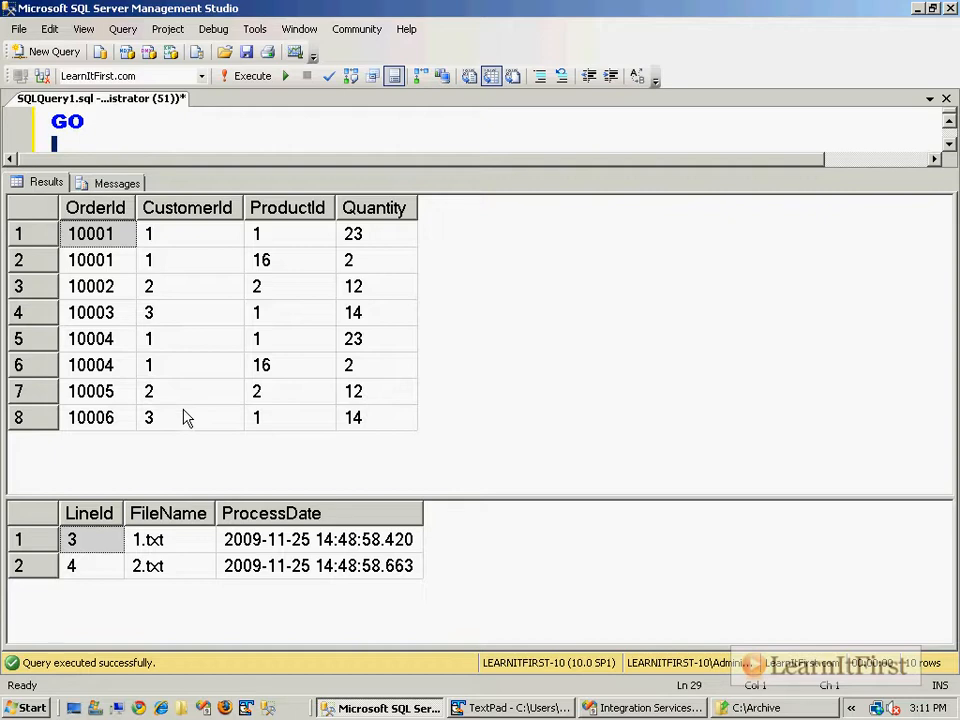
left_click(919, 8)
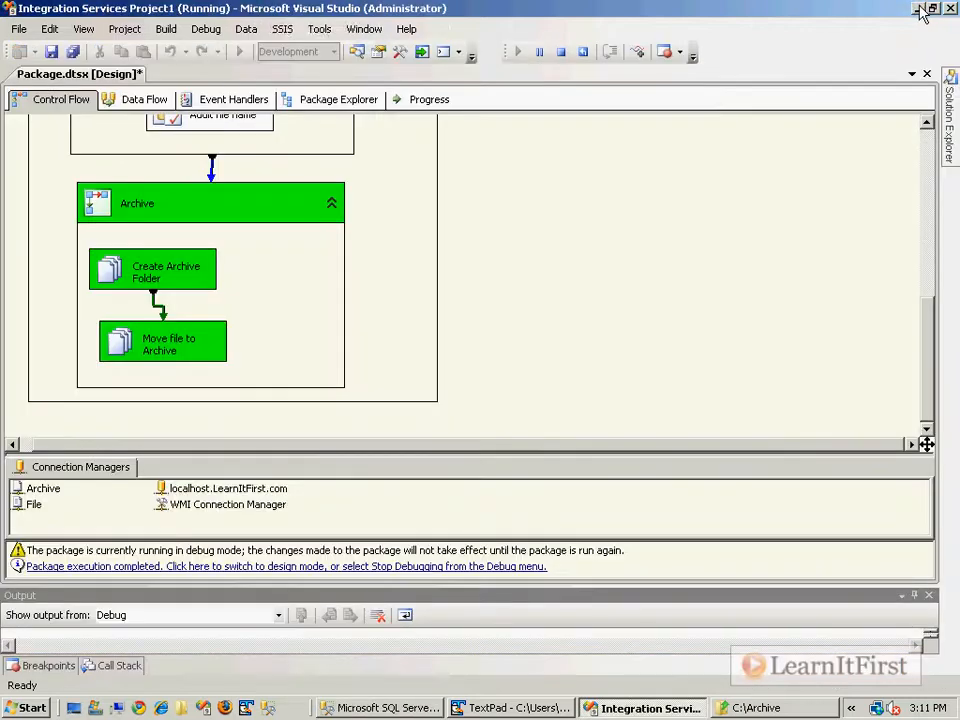
Switch the completed package back to design mode and collapse the Foreach Loop Container
left_click(418, 567)
scroll(645, 440, "up", 5)
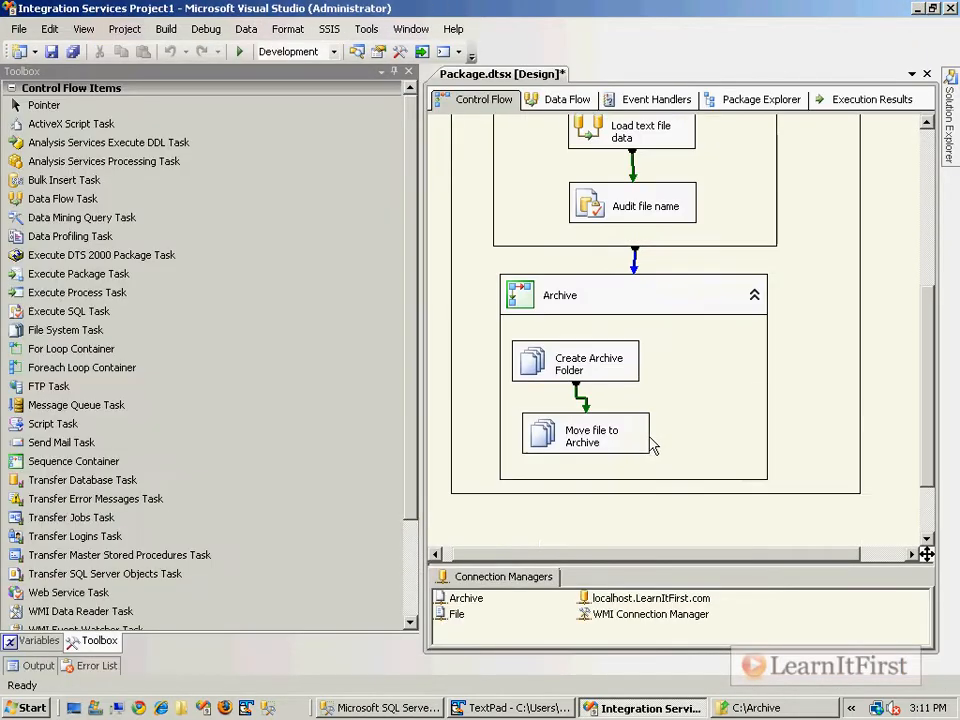
scroll(650, 445, "up", 2)
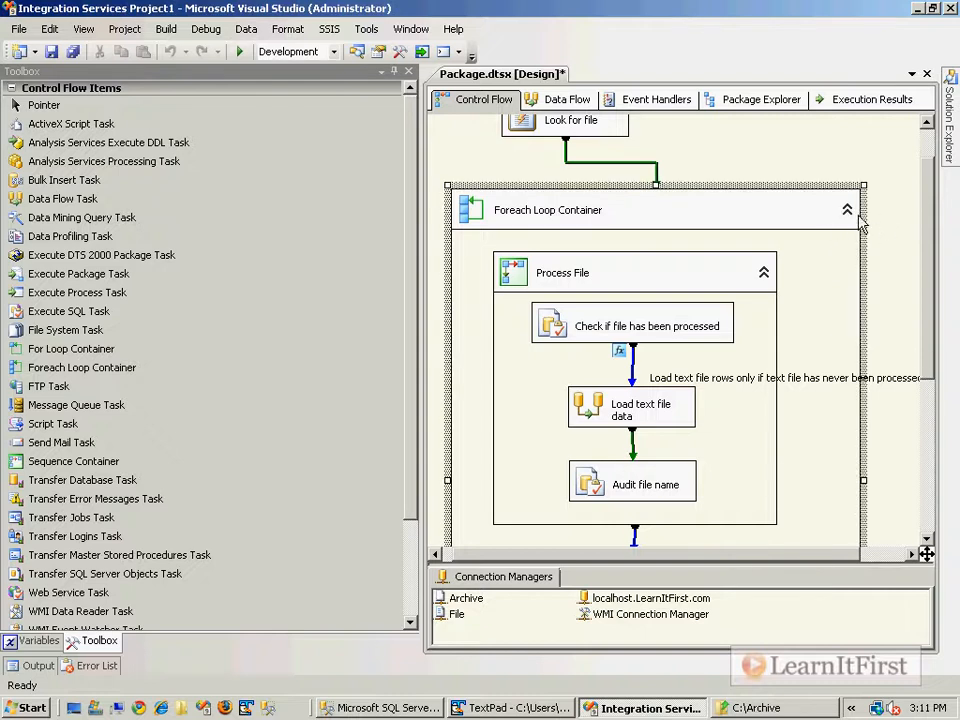
left_click(847, 208)
left_click(799, 319)
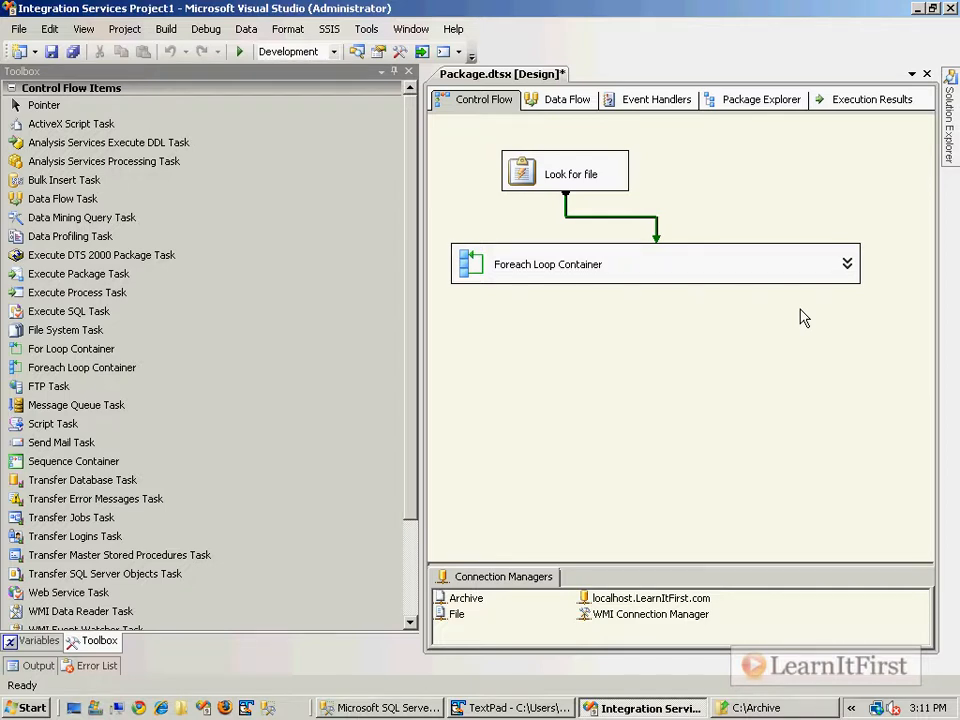
Switch to the Project Saturn X14 document in TextPad and clear the text selection to review the project requirements
key("alt+Tab")
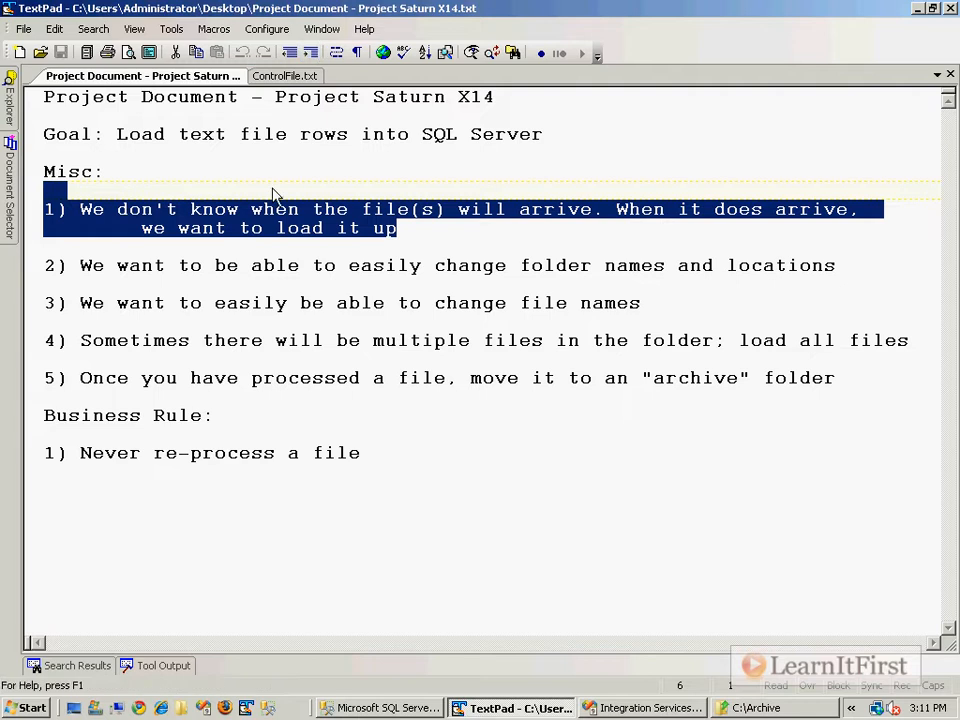
left_click(358, 173)
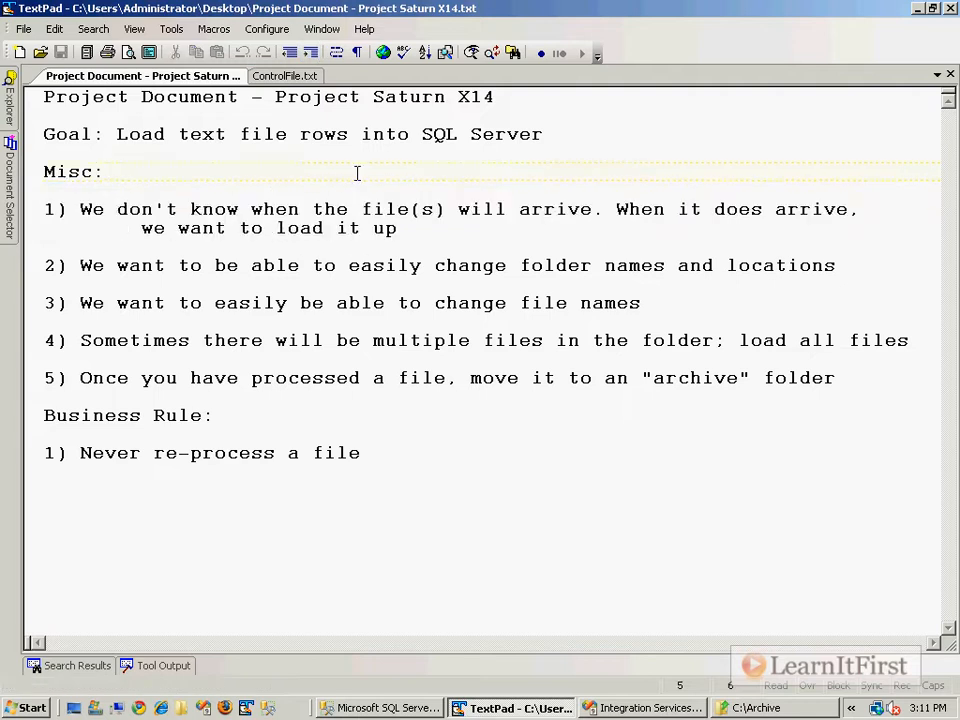